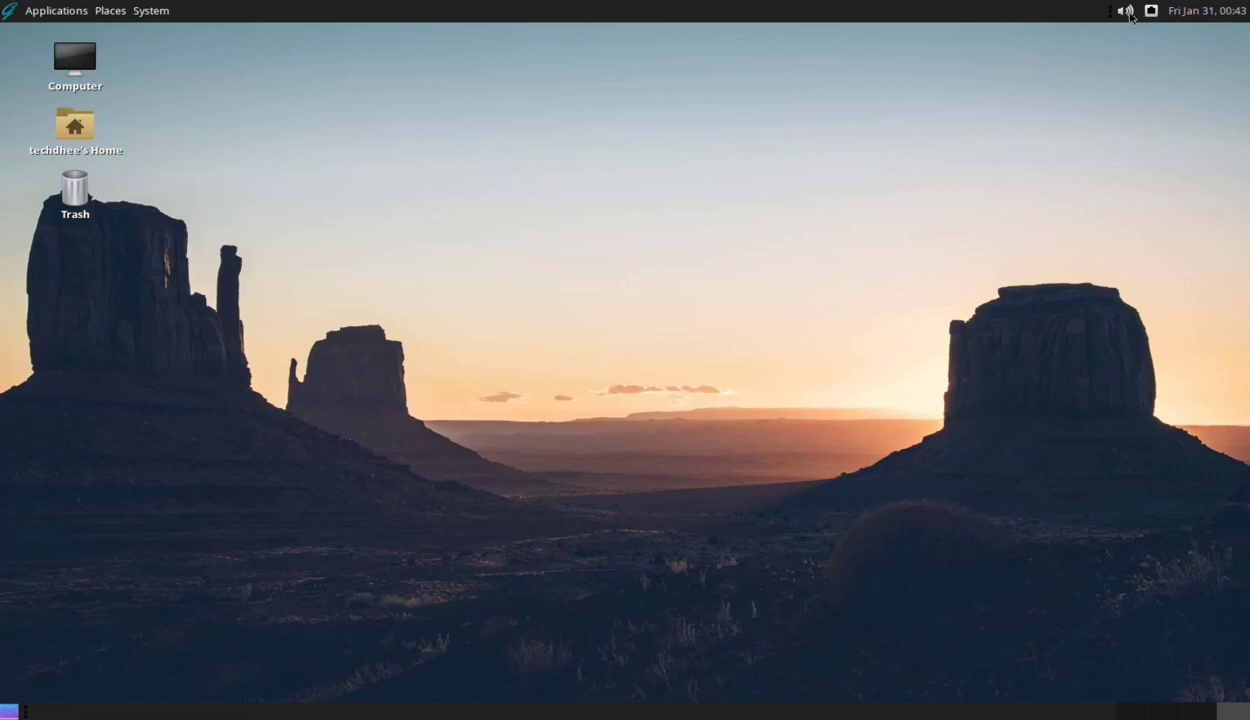
# - Raise the system volume to maximum and show the panel clock's calendar
pyautogui.click(1126, 11)
pyautogui.moveTo(1134, 68); pyautogui.dragTo(1134, 37)
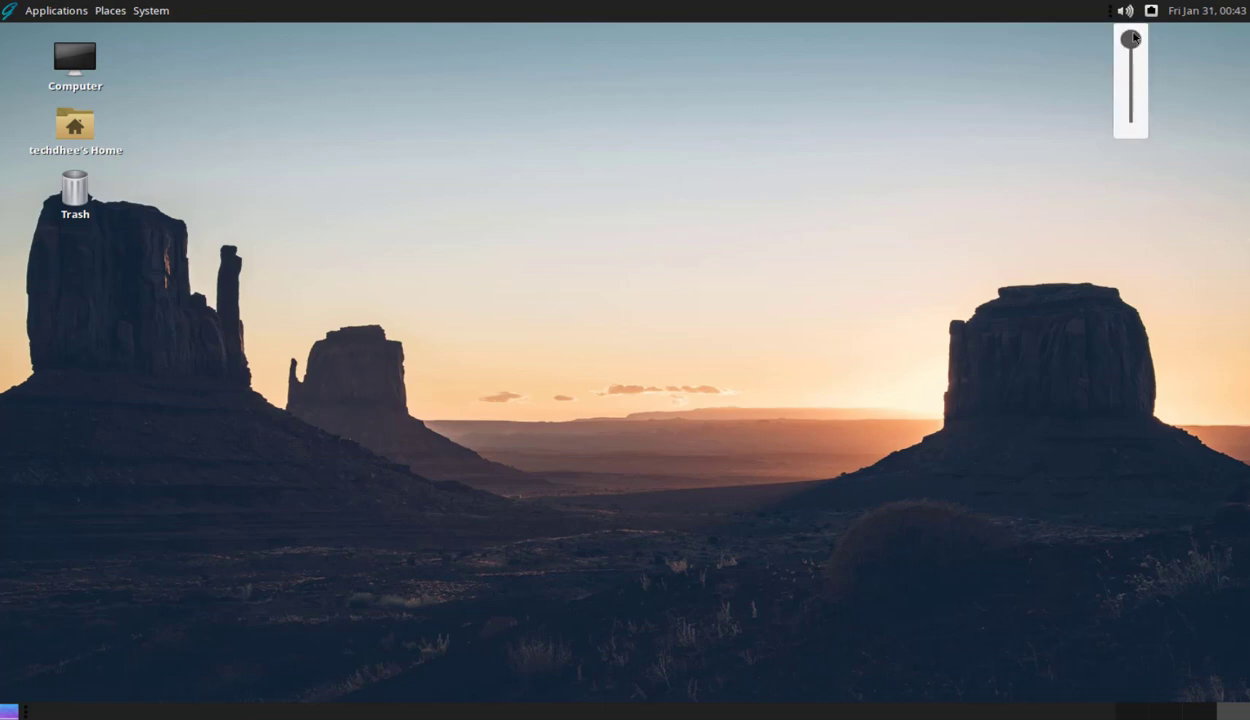
pyautogui.click(1178, 13)
pyautogui.click(1178, 13)
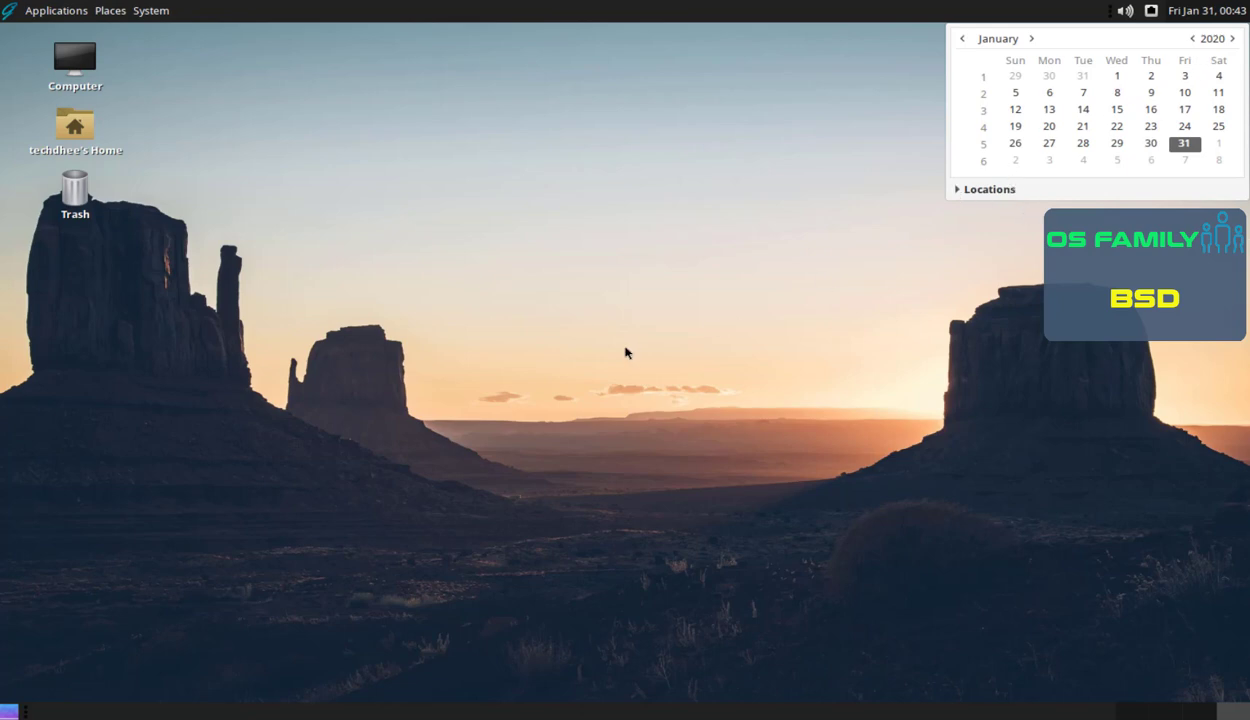
# - Launch LibreOffice Math from the Education applications and hide the calendar
pyautogui.click(15, 16)
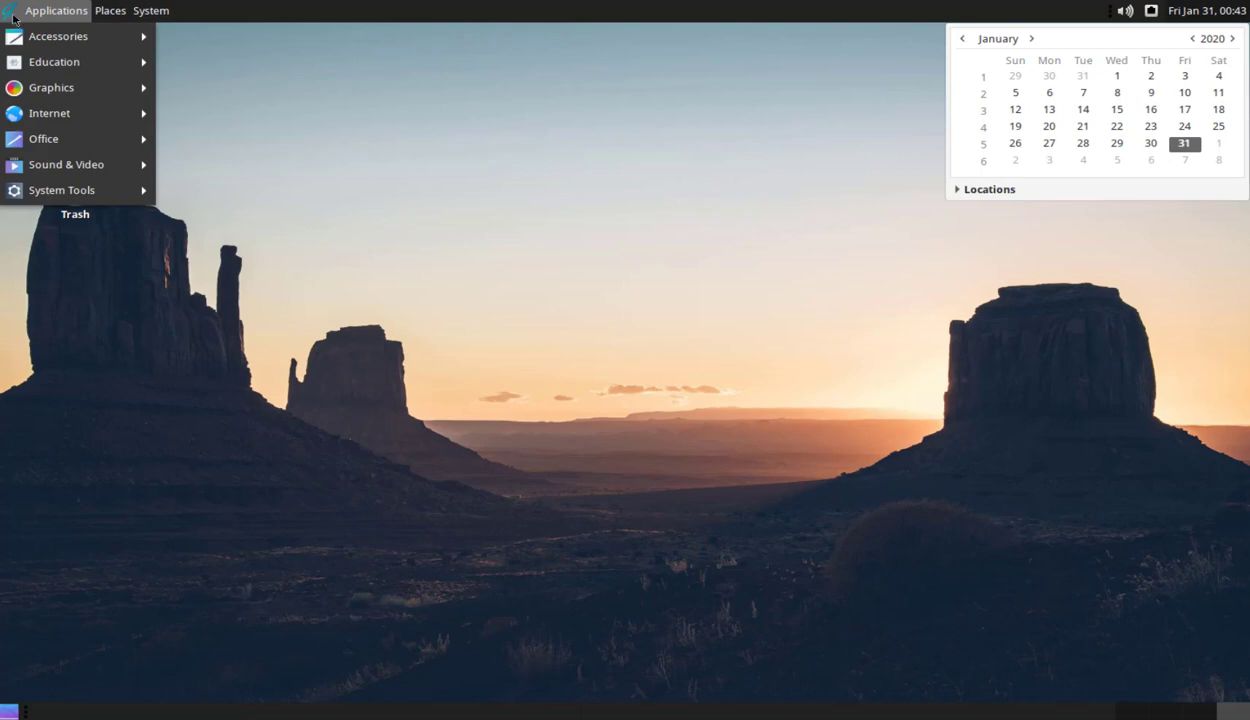
pyautogui.click(13, 18)
pyautogui.click(12, 14)
pyautogui.moveTo(50, 47)
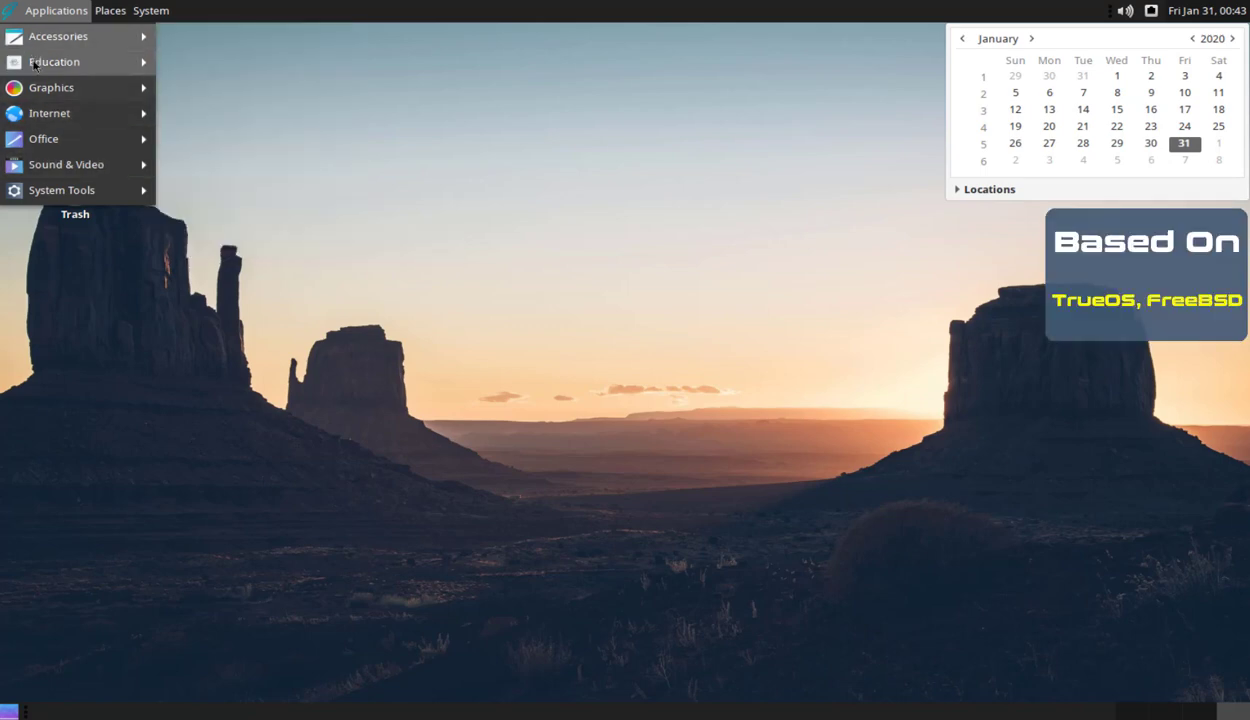
pyautogui.click(222, 64)
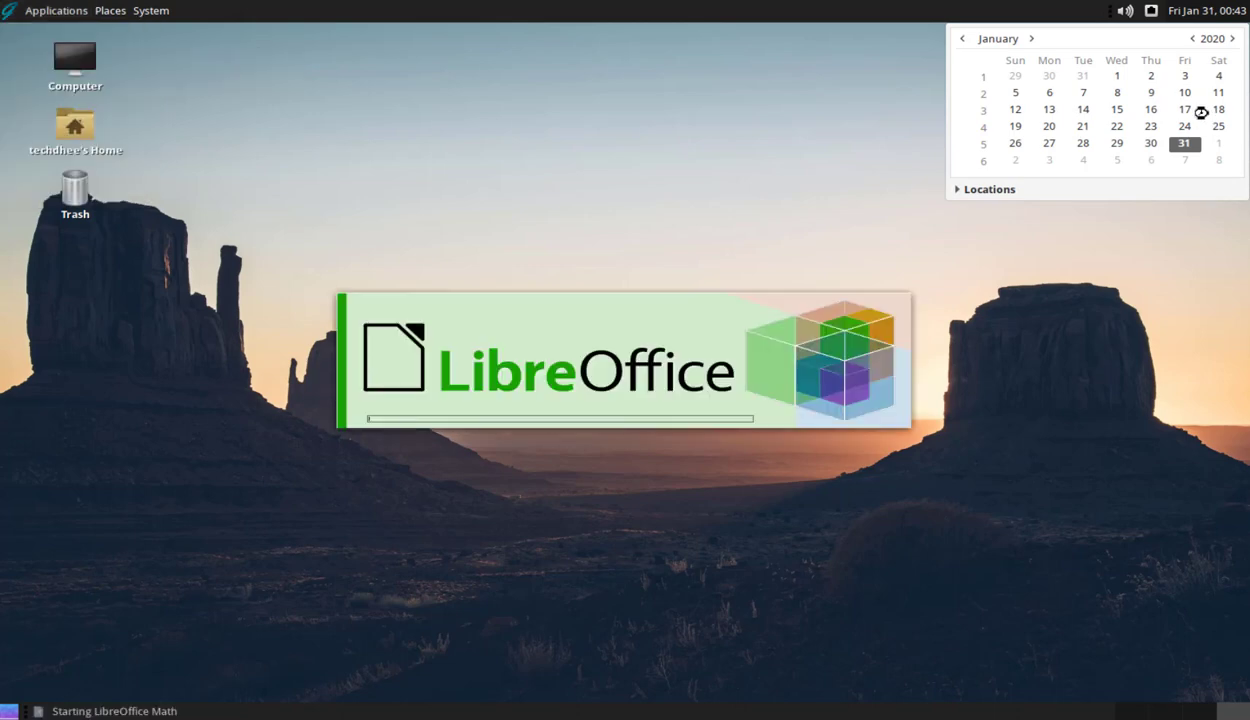
pyautogui.click(1226, 13)
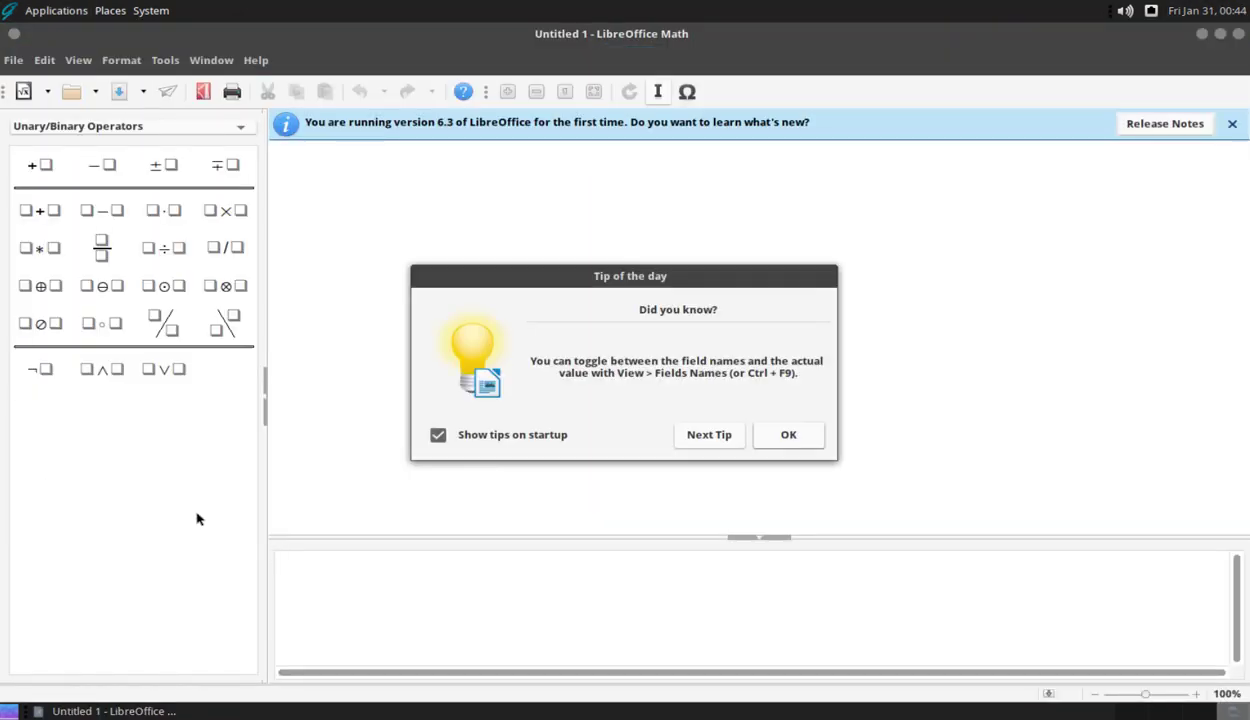
# - Dismiss the Tip of the day and the release notes notice, and close LibreOffice Math
pyautogui.click(776, 436)
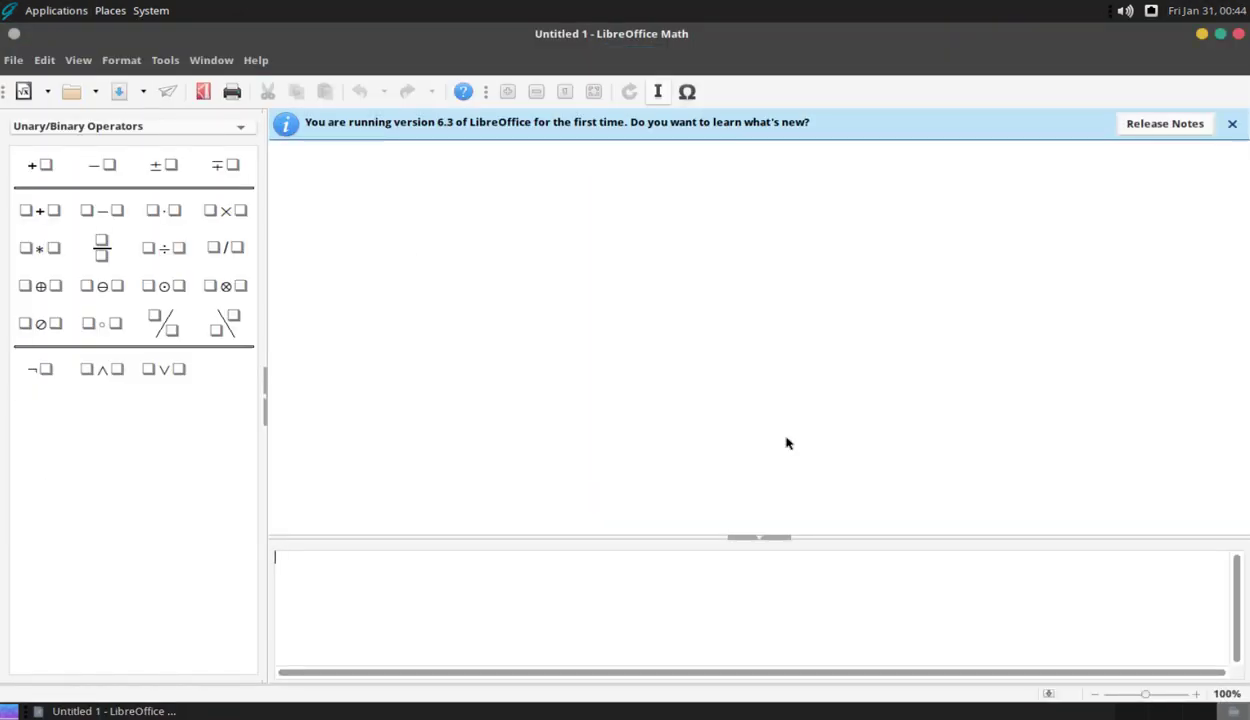
pyautogui.click(1233, 123)
pyautogui.click(1237, 33)
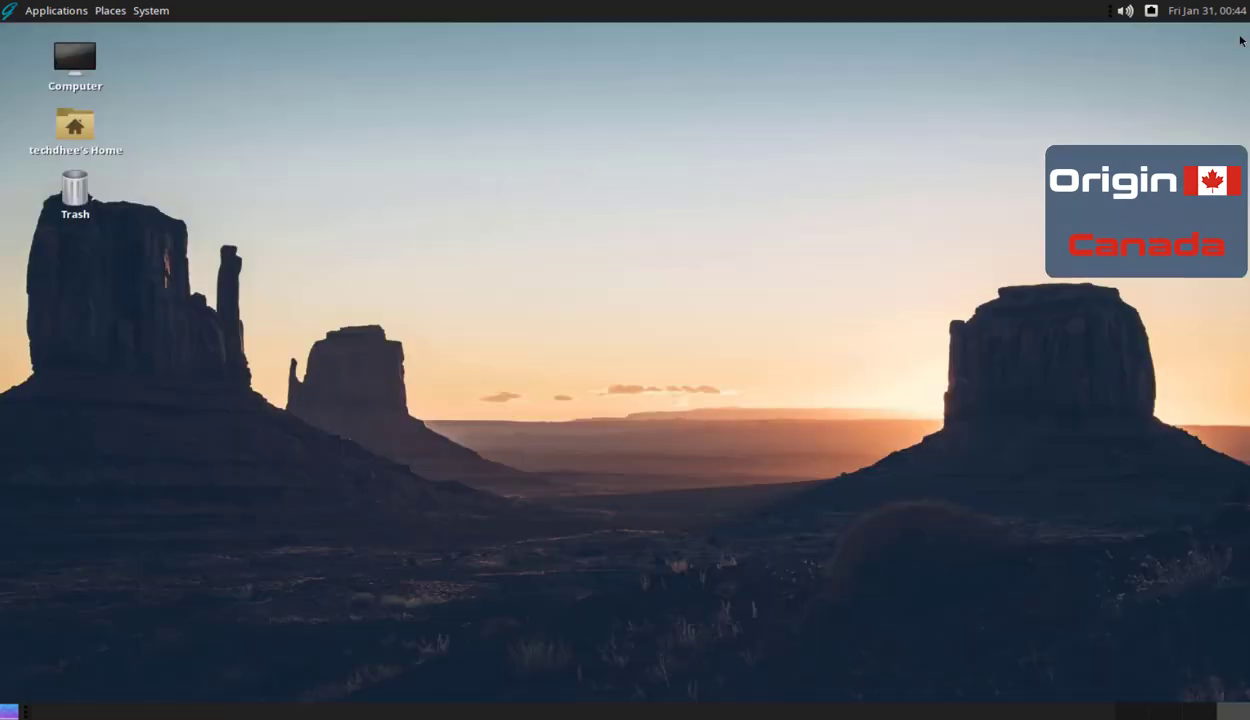
# - Look through the Internet, Office and Sound & Video applications and launch VLC media player
pyautogui.click(14, 18)
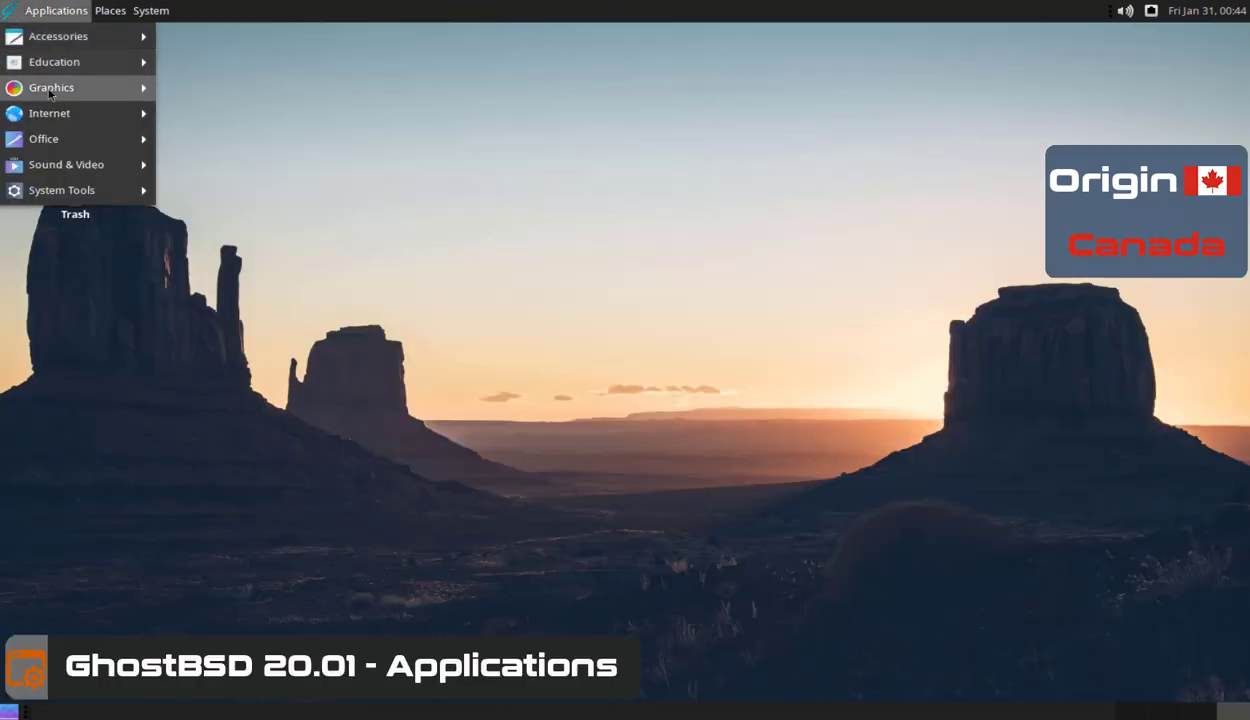
pyautogui.moveTo(51, 116)
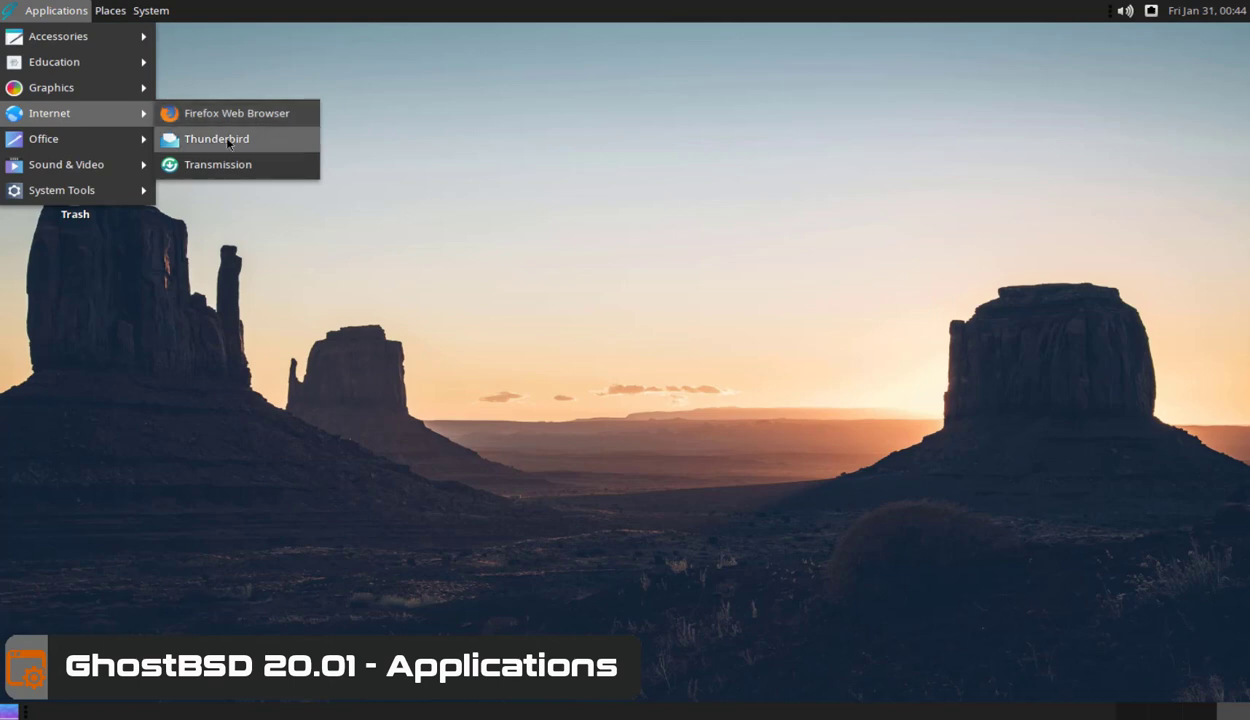
pyautogui.moveTo(40, 146)
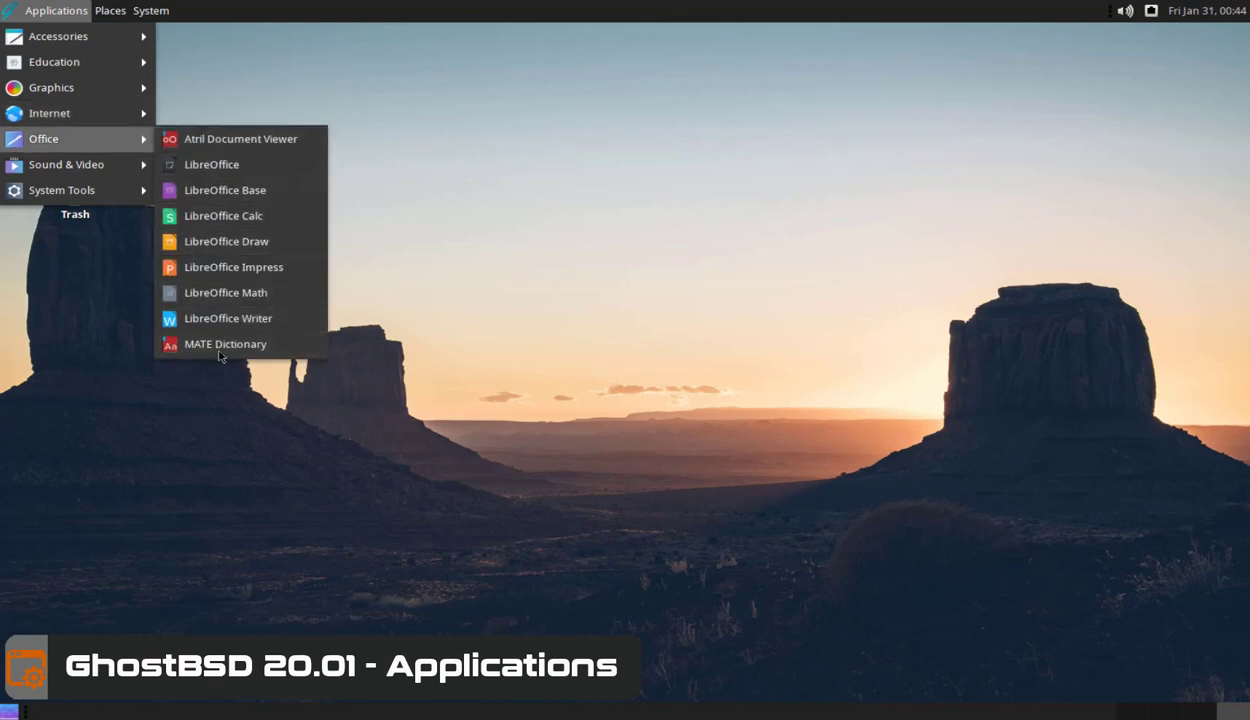
pyautogui.moveTo(60, 172)
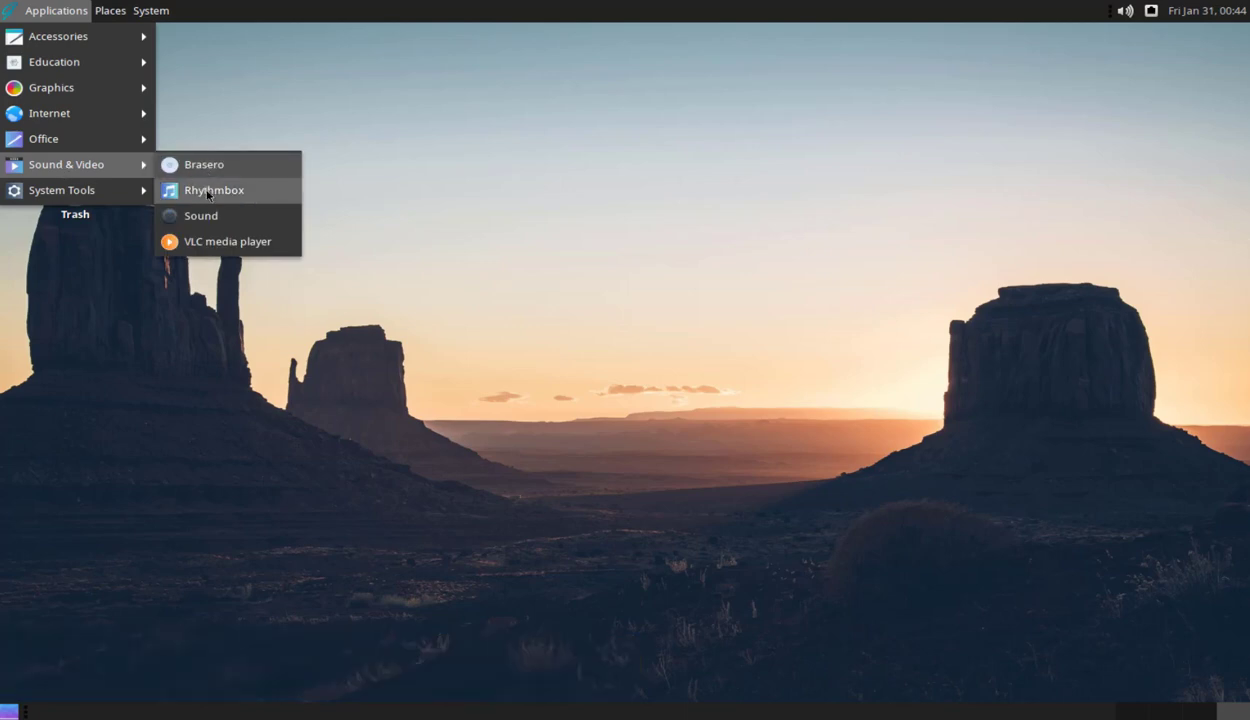
pyautogui.click(200, 243)
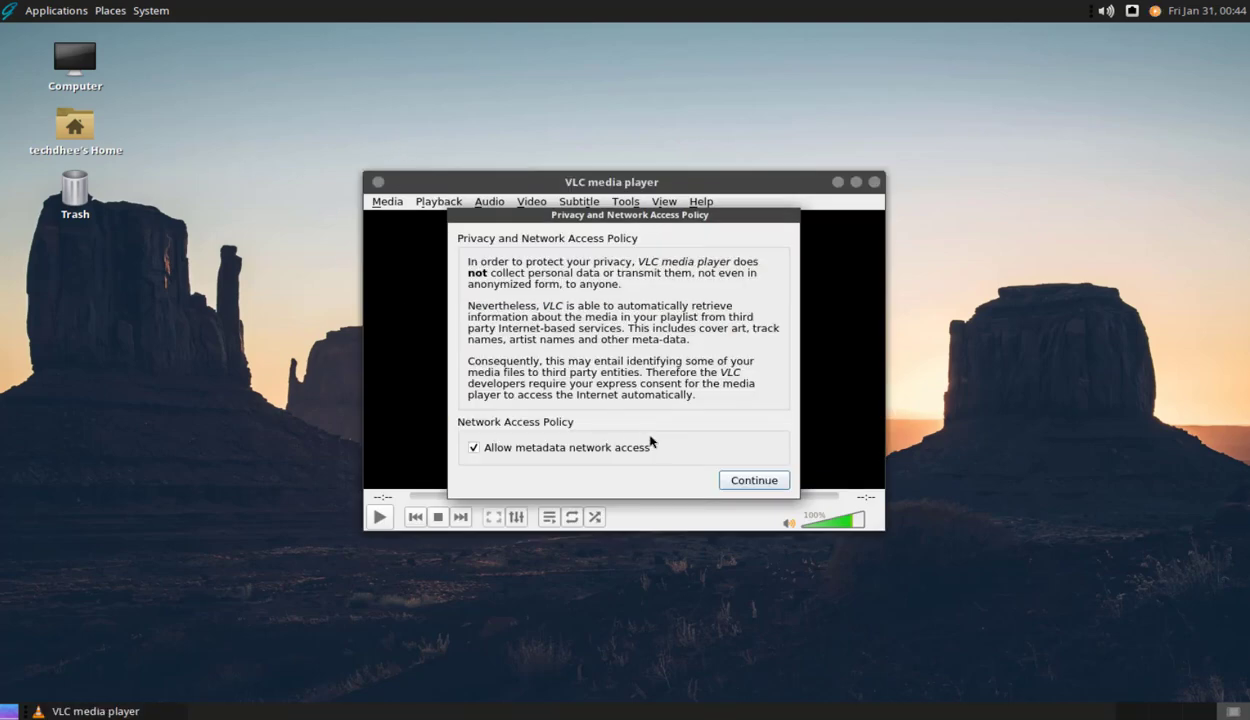
# - Accept VLC's privacy policy with metadata network access allowed, and close the player after repositioning its window
pyautogui.click(753, 481)
pyautogui.moveTo(508, 181); pyautogui.dragTo(585, 137)
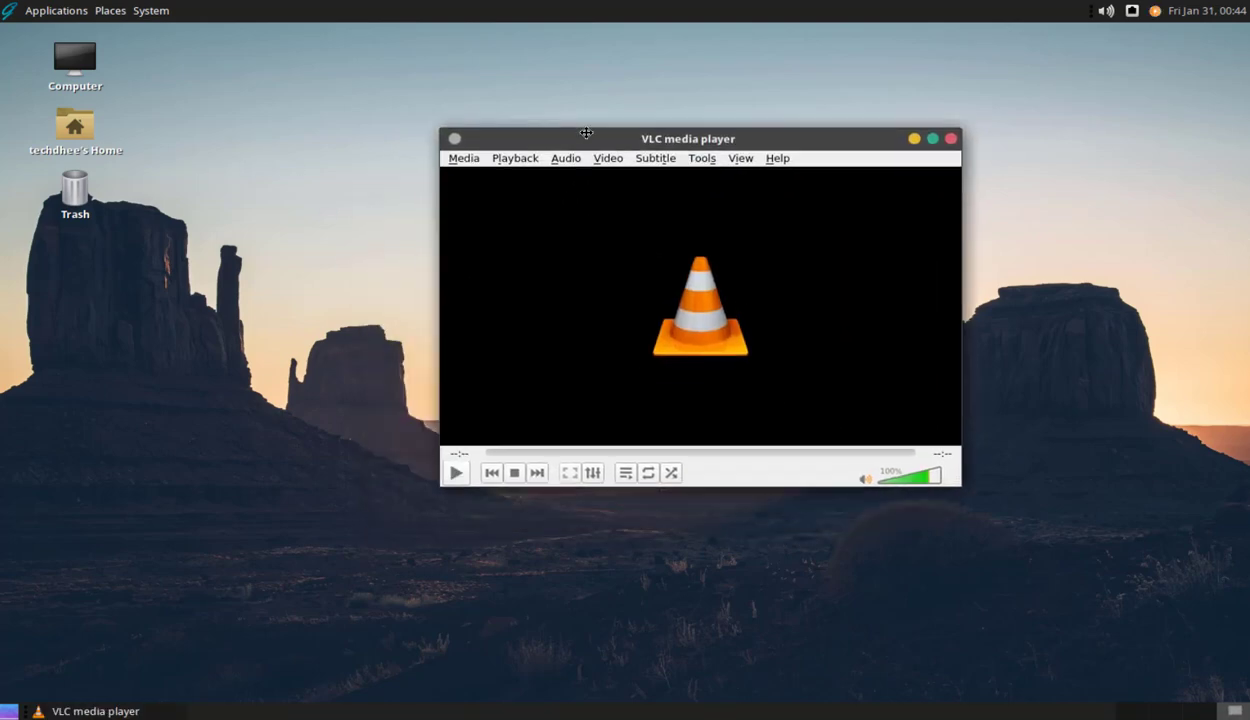
pyautogui.click(951, 138)
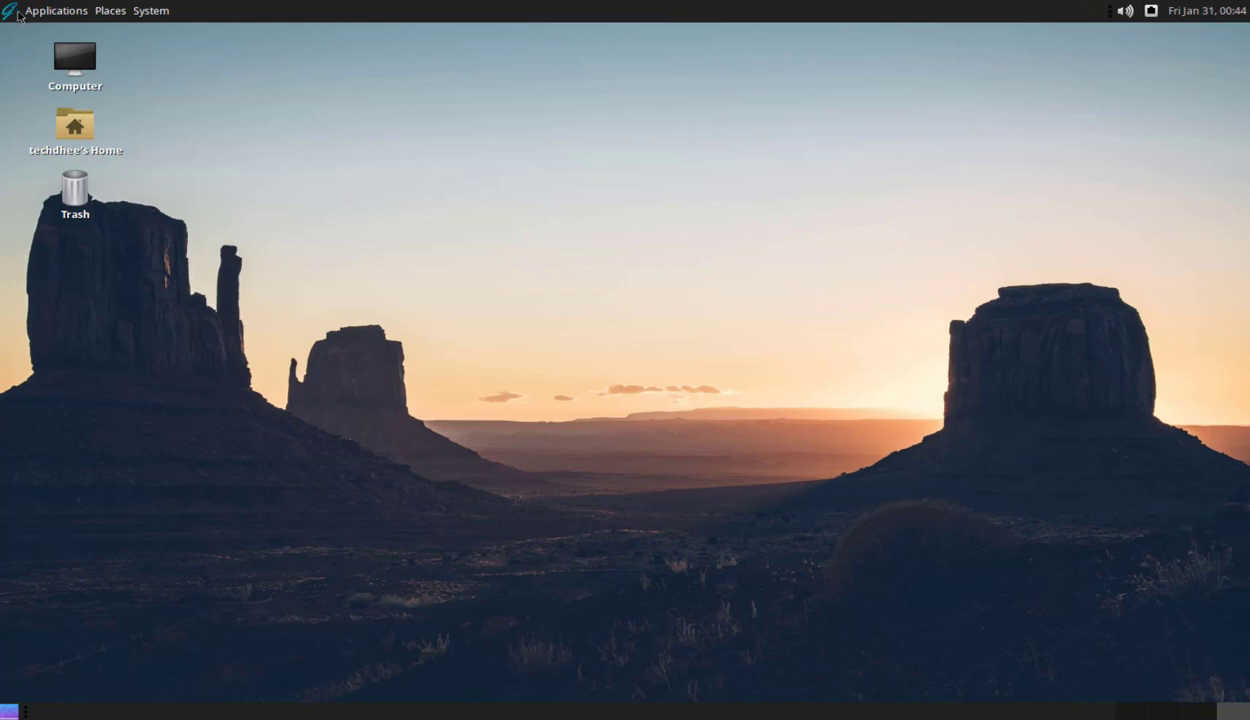
# - Launch MATE System Monitor and move its window toward the middle of the desktop
pyautogui.click(22, 12)
pyautogui.moveTo(50, 190)
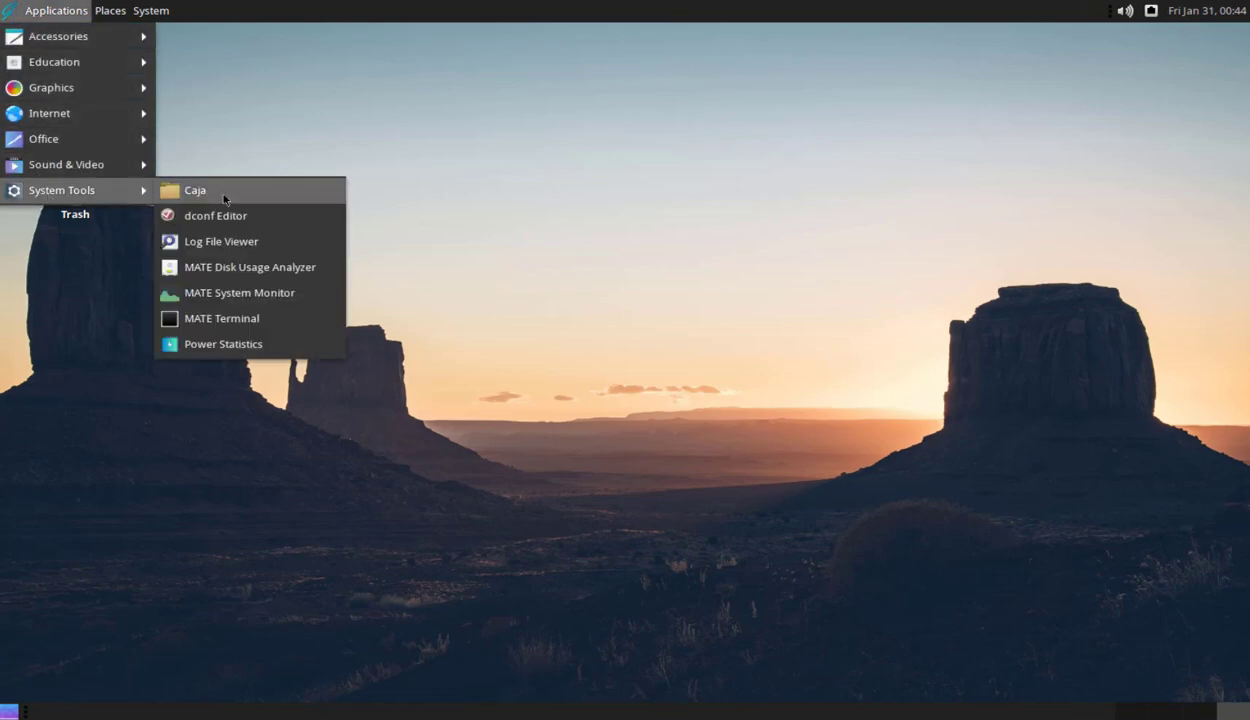
pyautogui.click(216, 293)
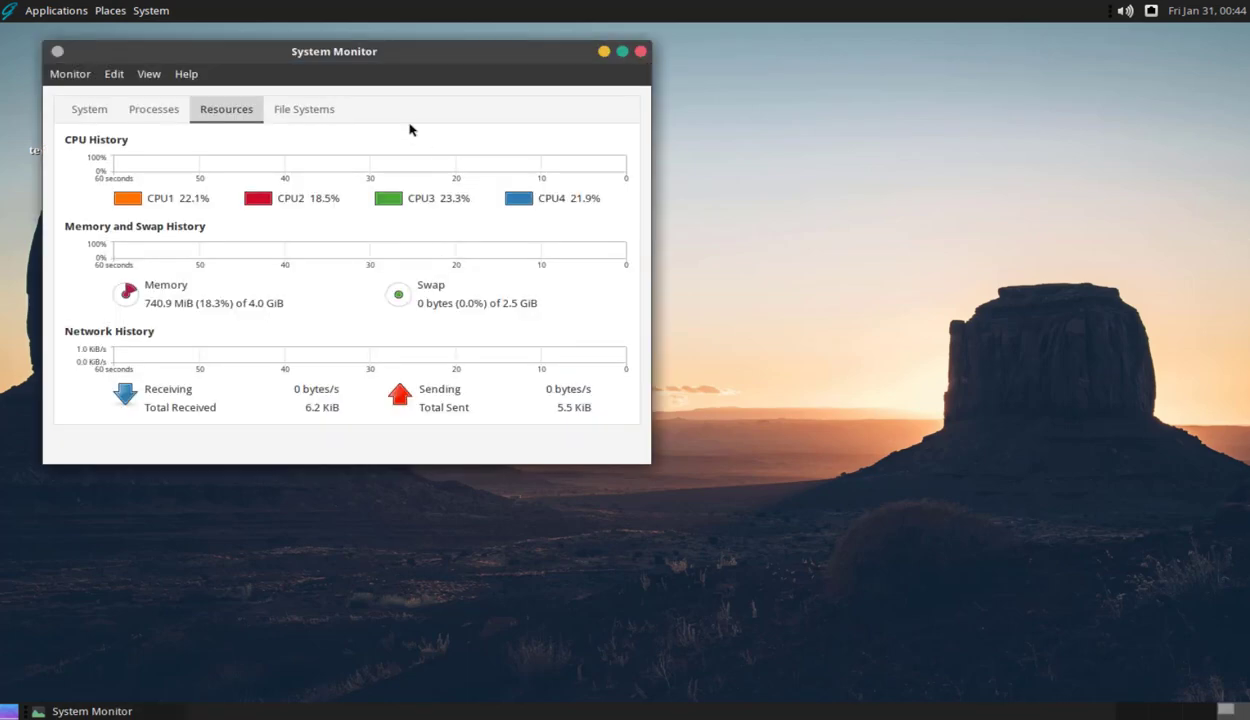
pyautogui.moveTo(352, 51); pyautogui.dragTo(644, 67)
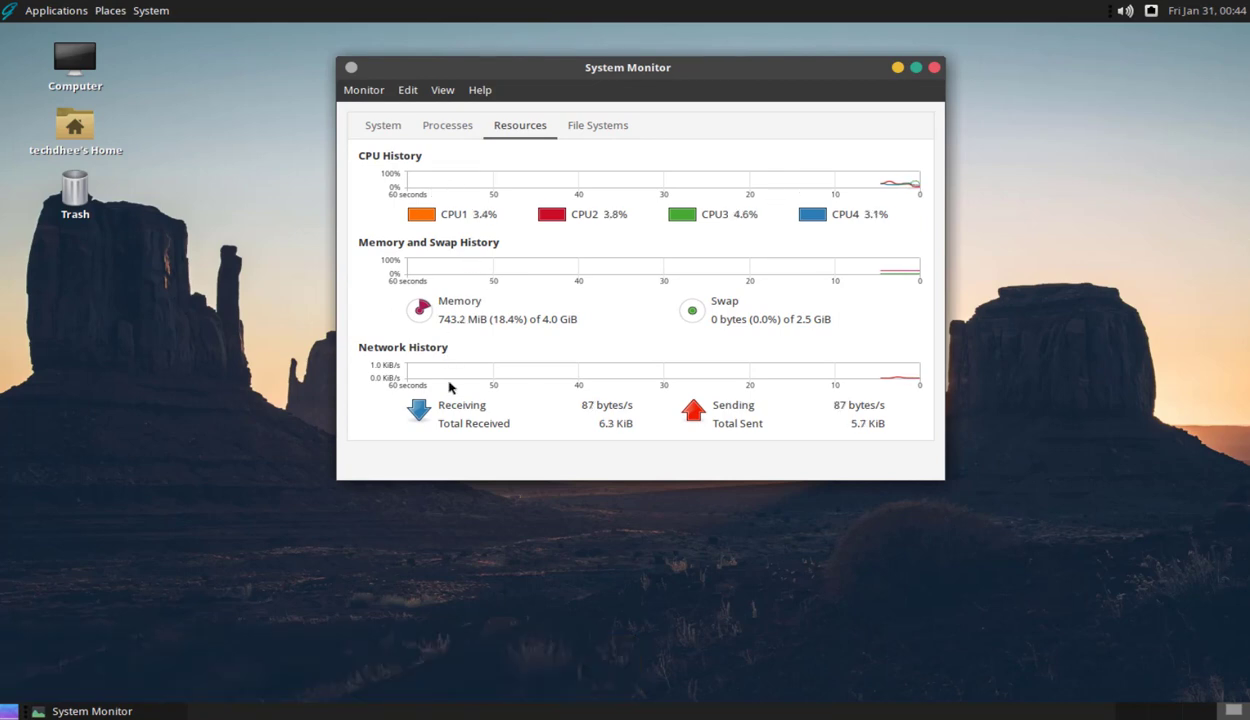
# - Examine the system information, including the processor entry, and the process list with the actions available for at-spi2-registryd
pyautogui.click(385, 125)
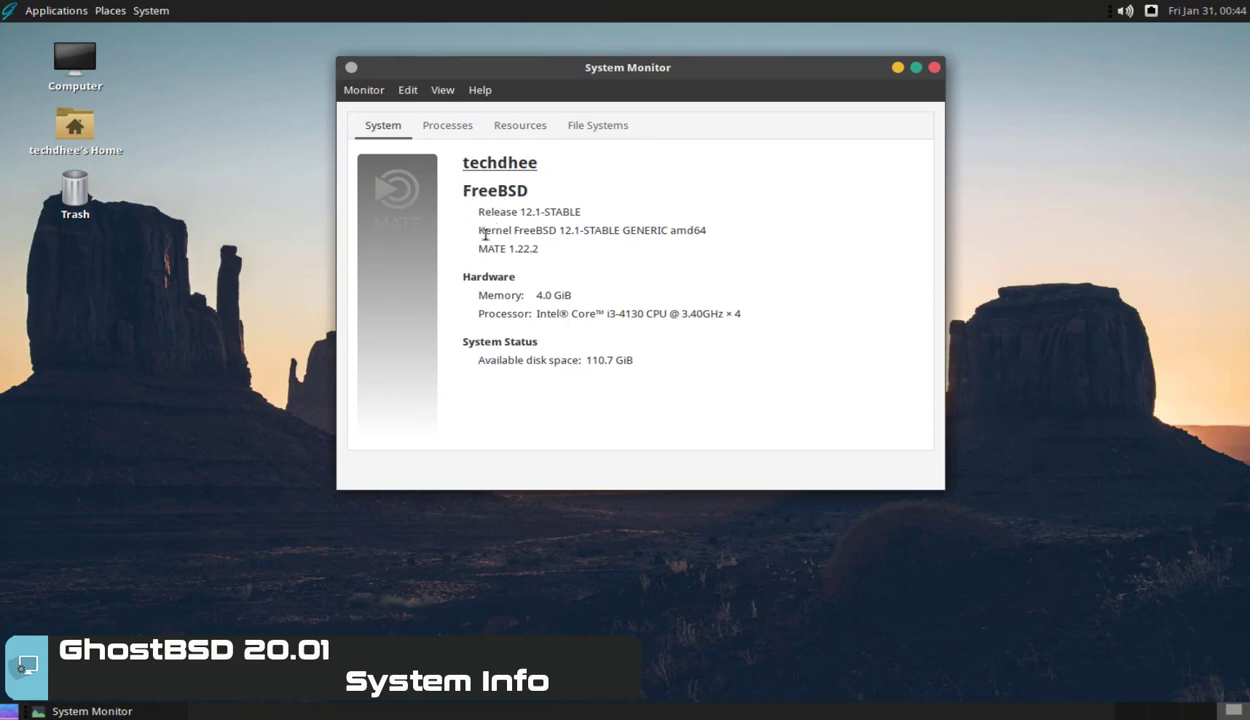
pyautogui.moveTo(482, 311); pyautogui.dragTo(770, 326)
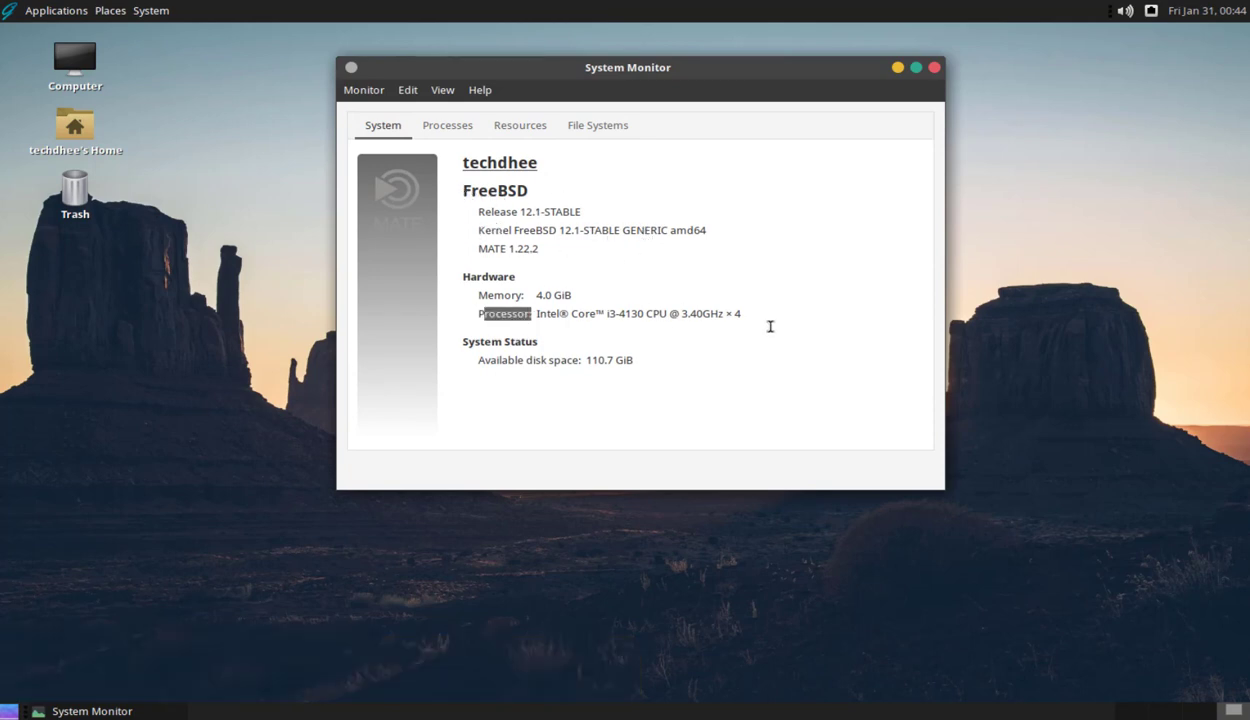
pyautogui.click(448, 127)
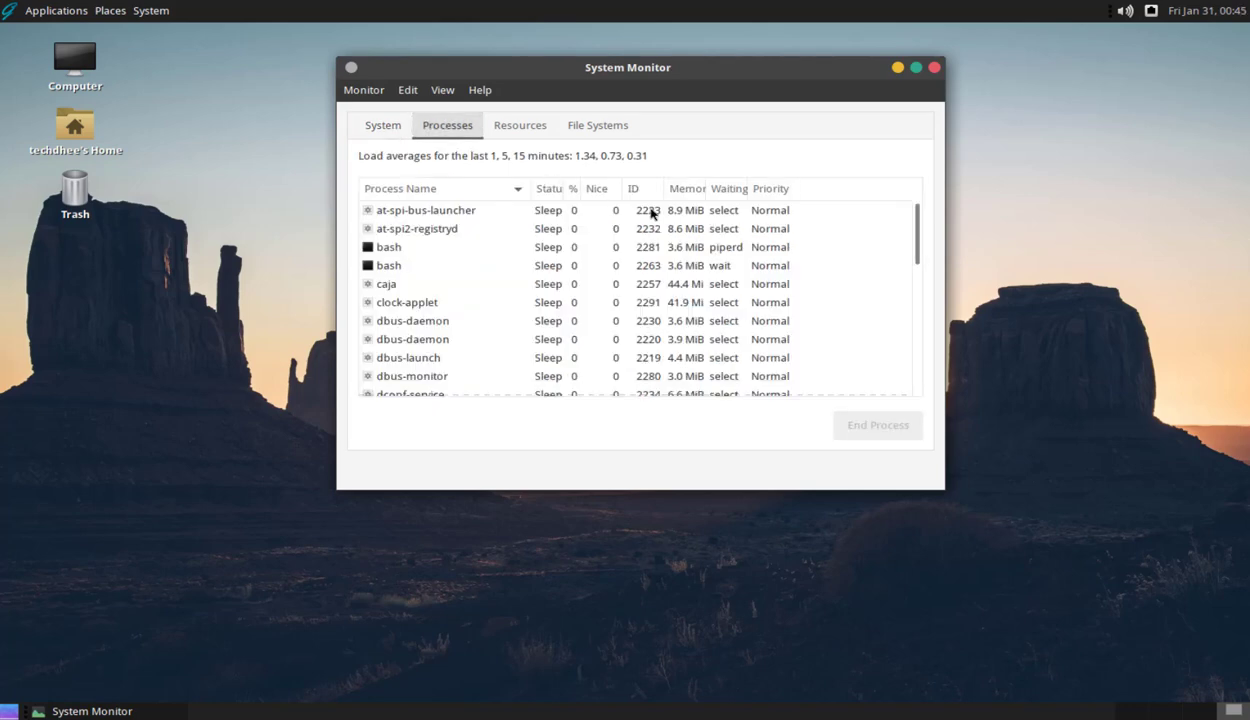
pyautogui.click(428, 246)
pyautogui.click(421, 230)
pyautogui.rightClick(424, 232)
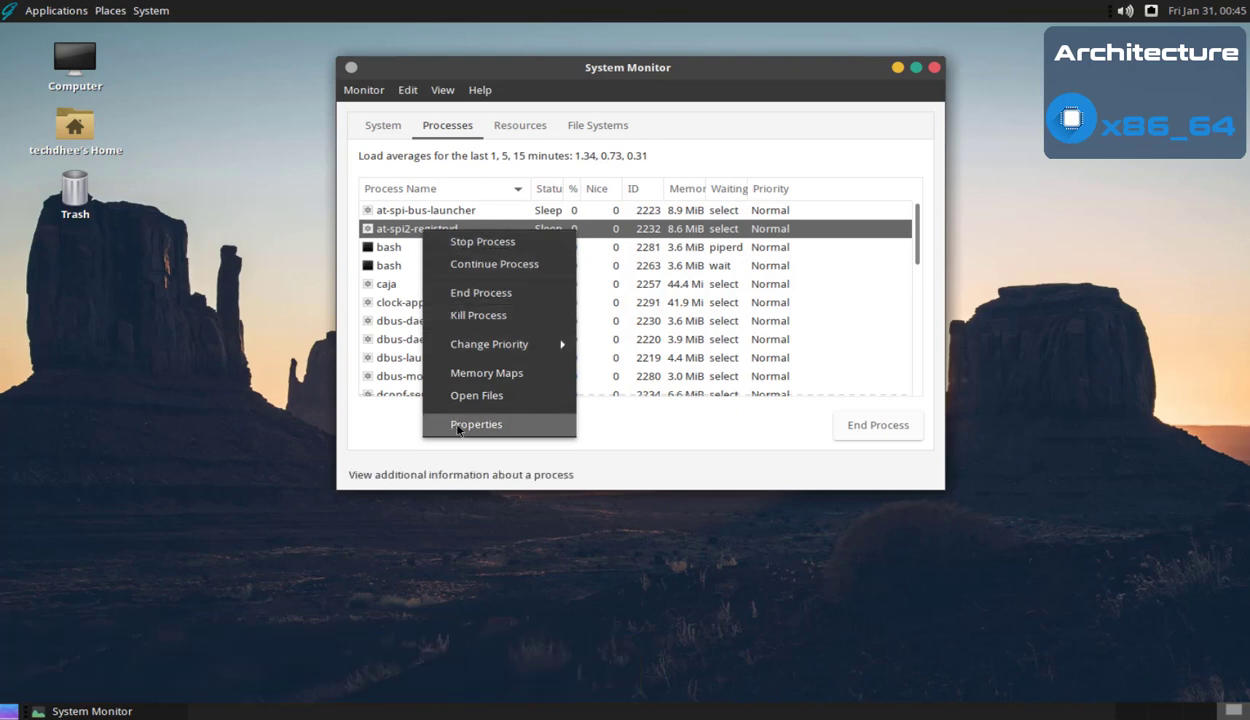
pyautogui.click(521, 128)
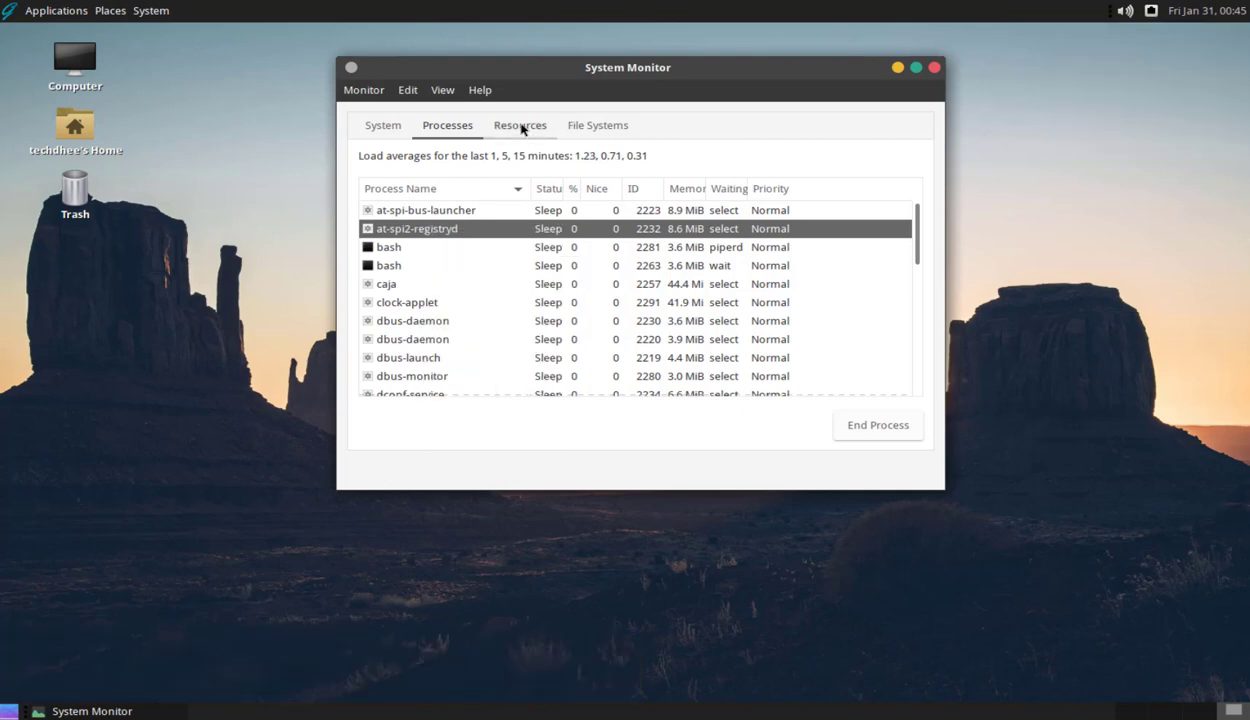
# - Review the resource graphs and the mounted file systems, and close System Monitor
pyautogui.click(519, 127)
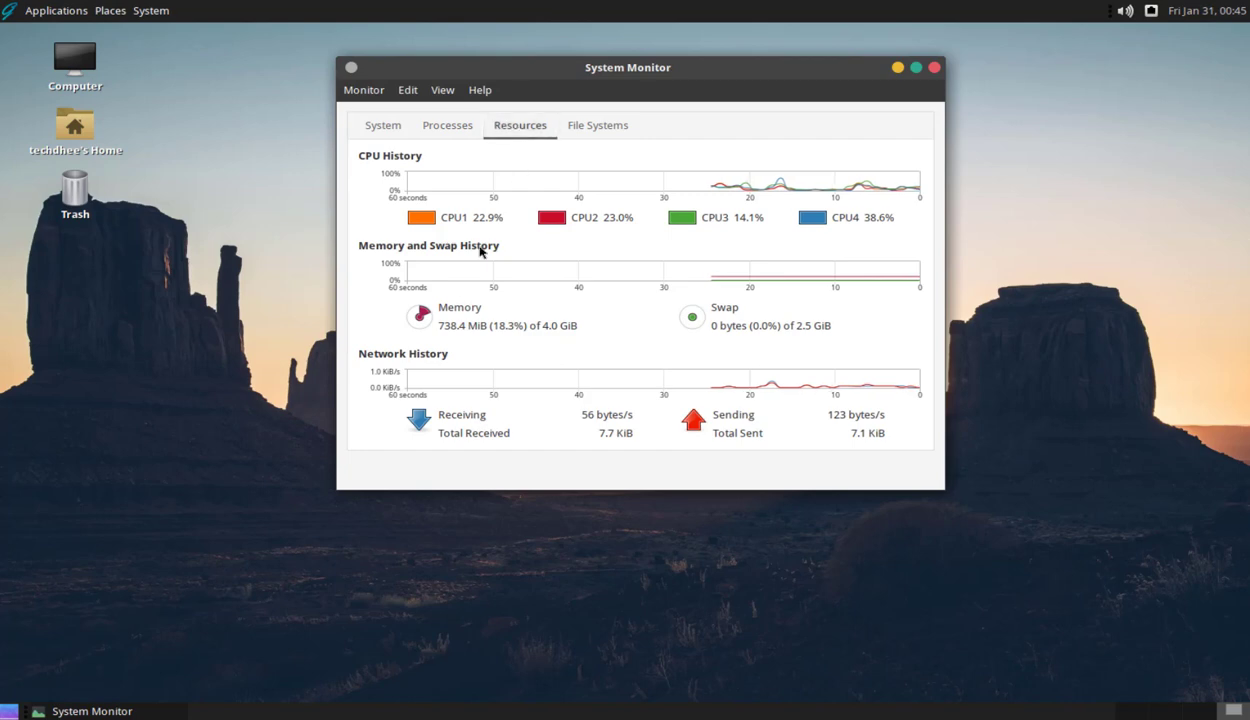
pyautogui.click(597, 127)
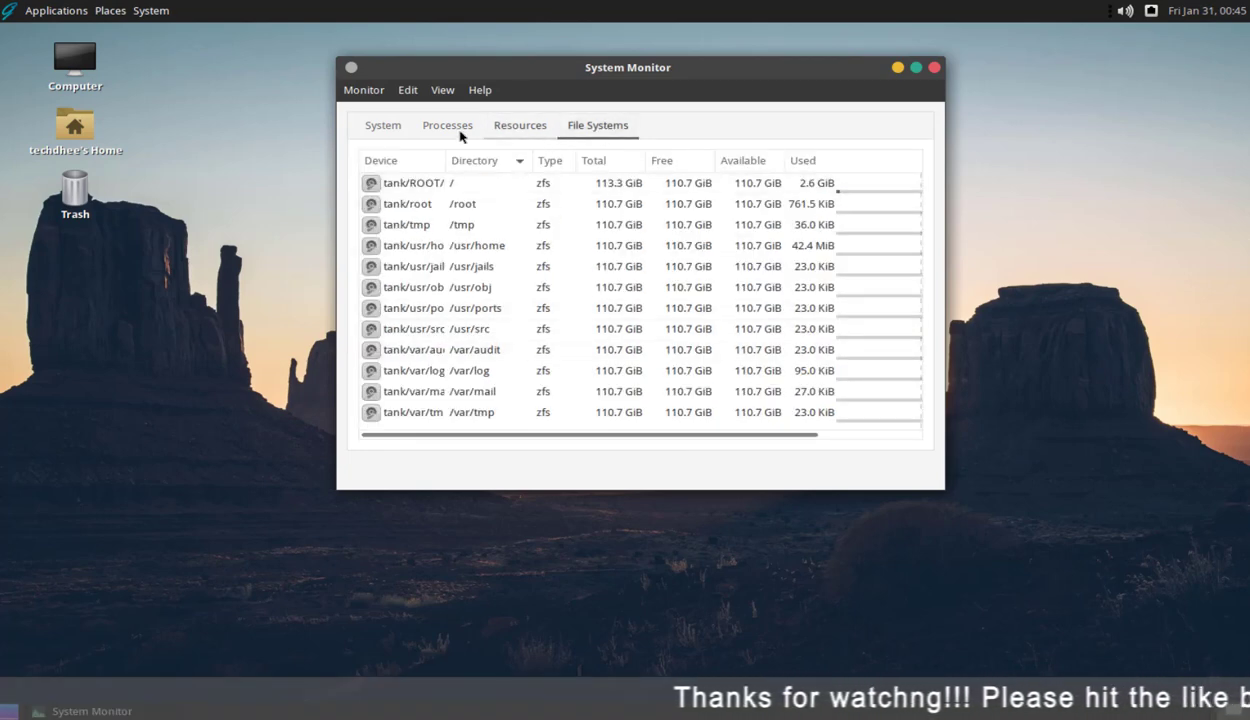
pyautogui.click(930, 67)
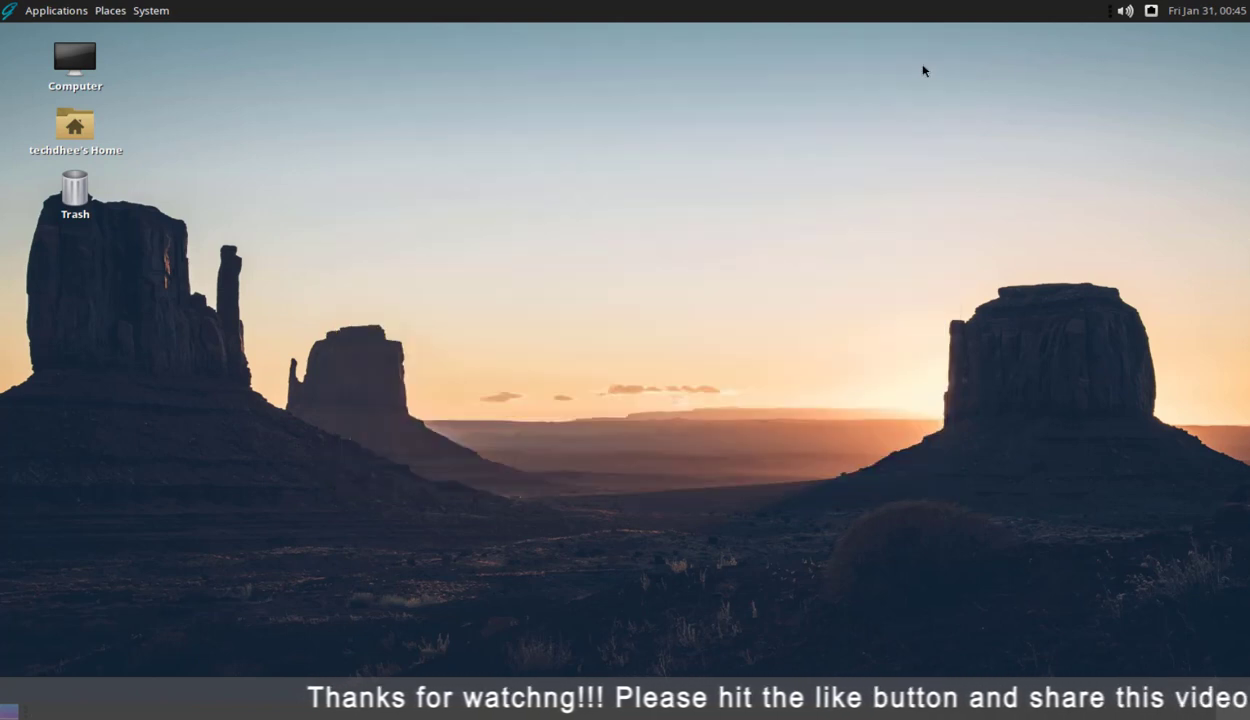
# - Open MATE Terminal, run uname -a and select the output line
pyautogui.click(15, 14)
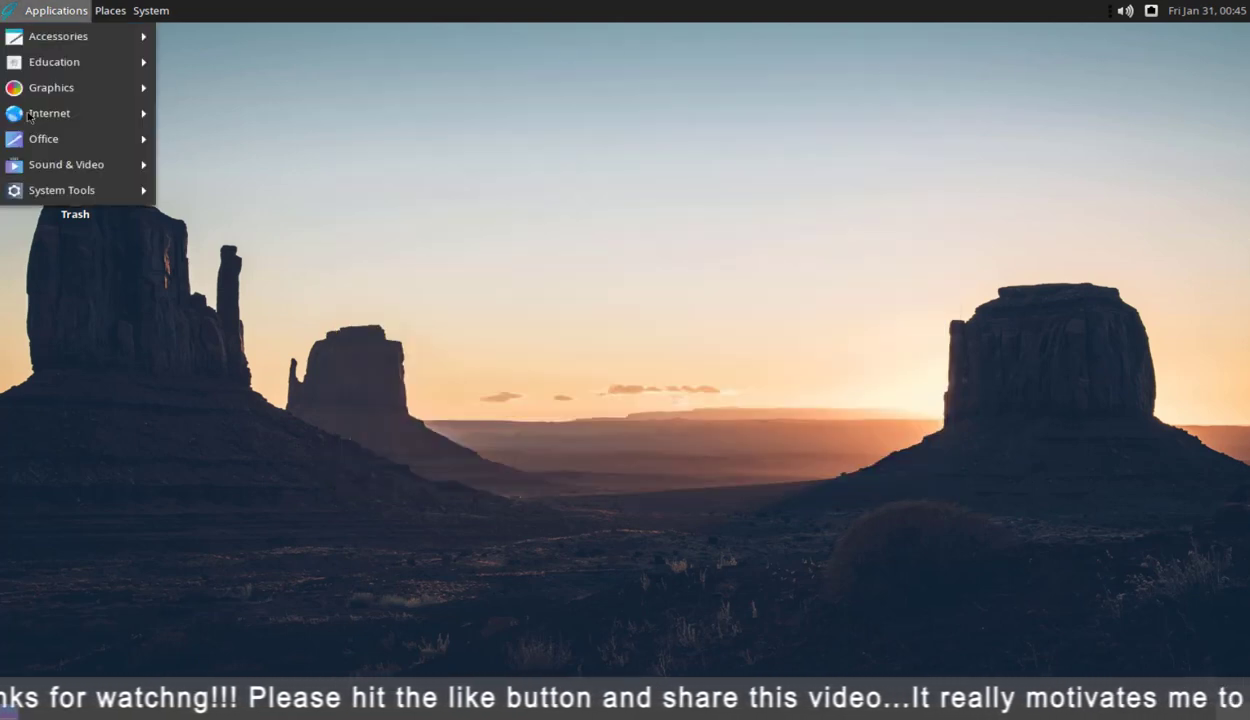
pyautogui.moveTo(35, 200)
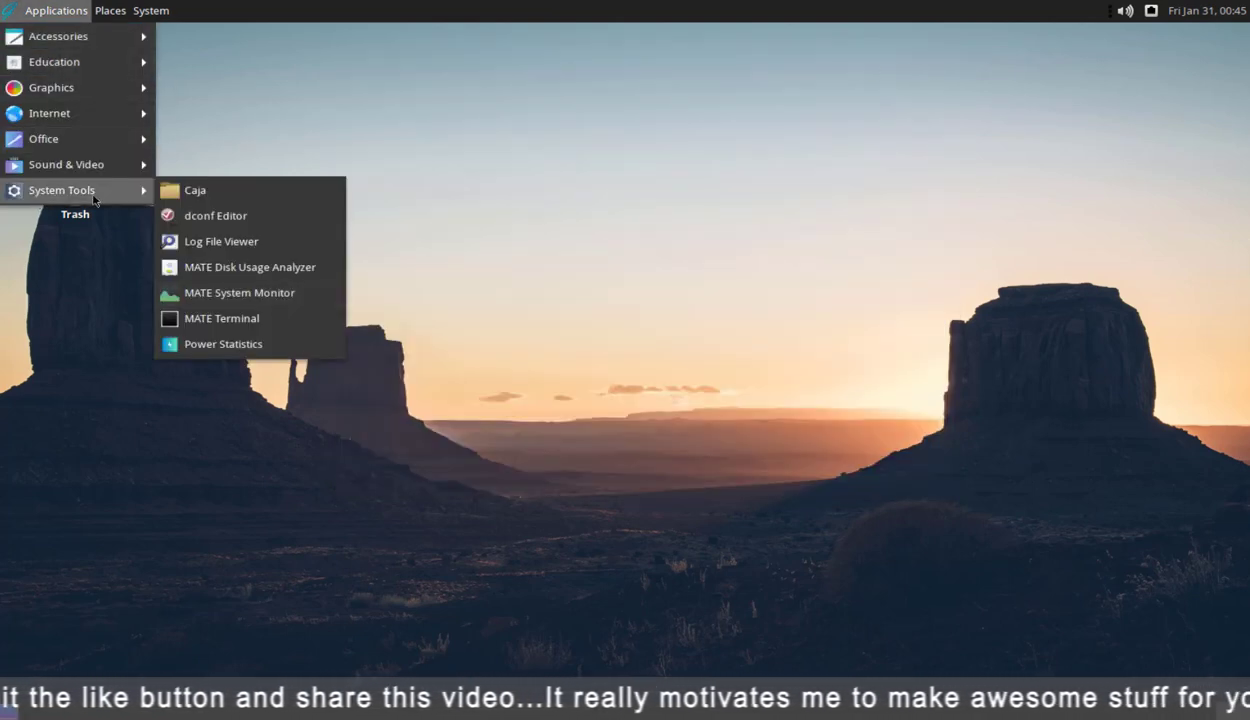
pyautogui.click(214, 324)
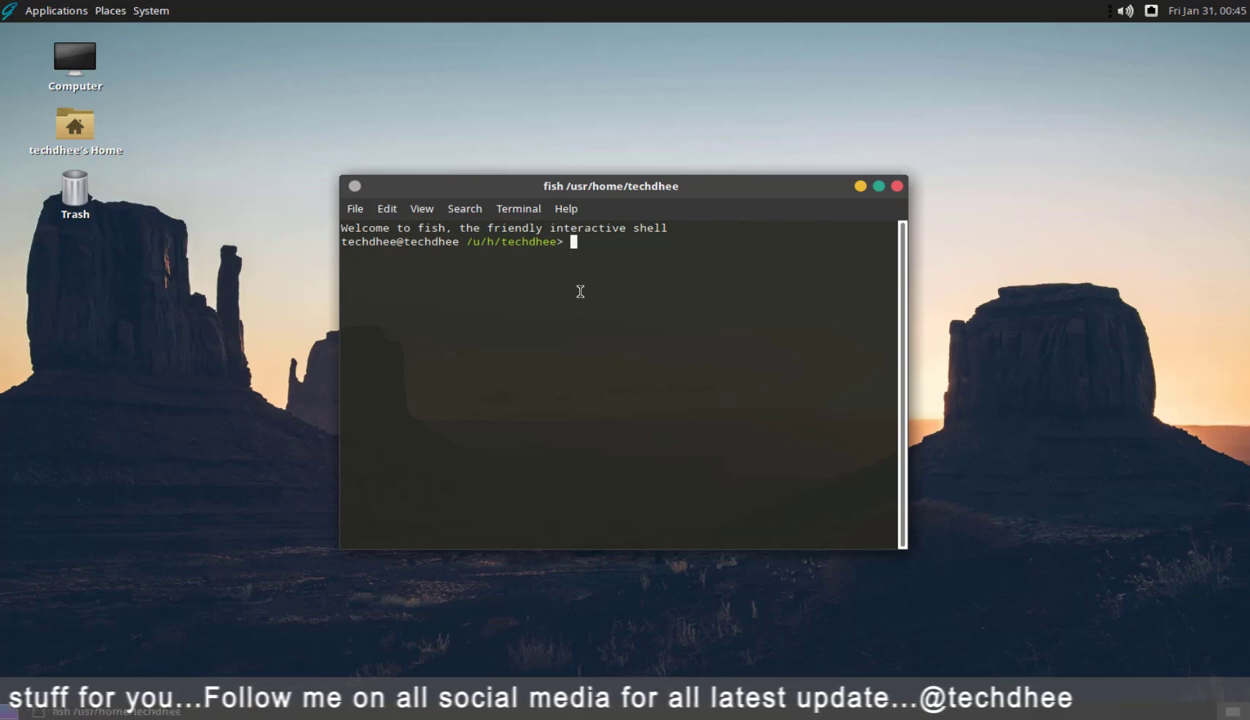
pyautogui.write('un')
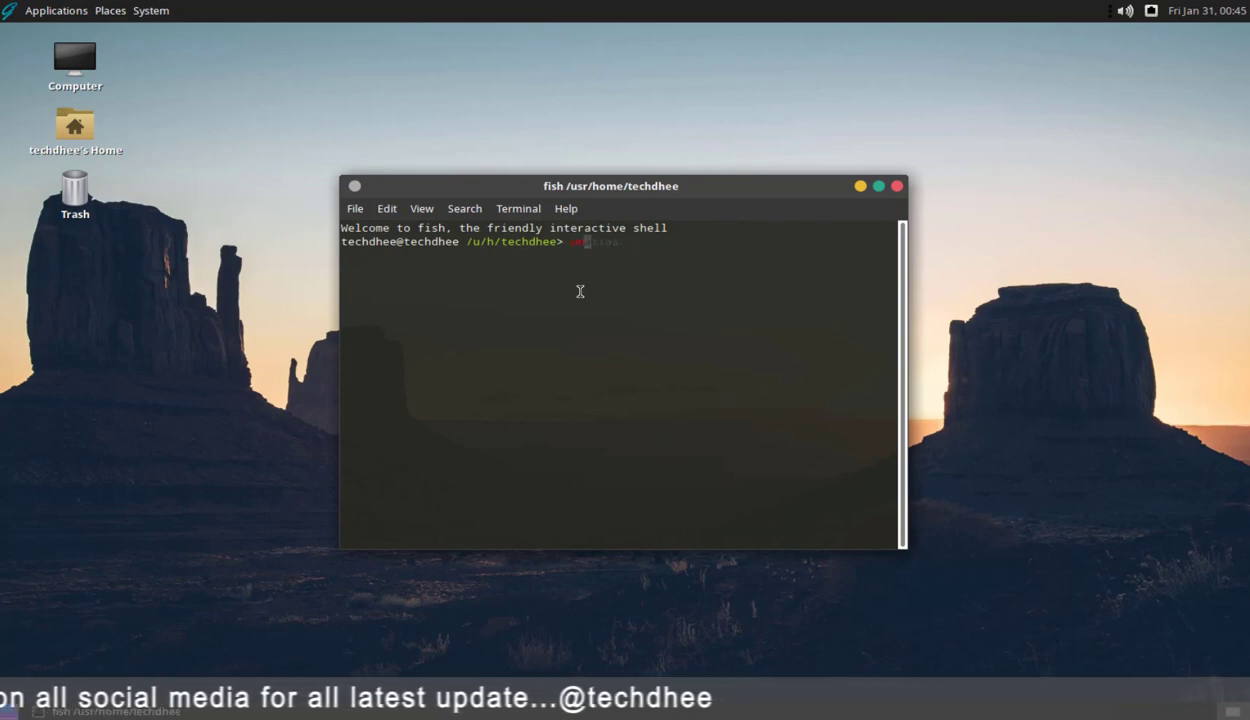
pyautogui.write('ame -a')
pyautogui.press('Return')
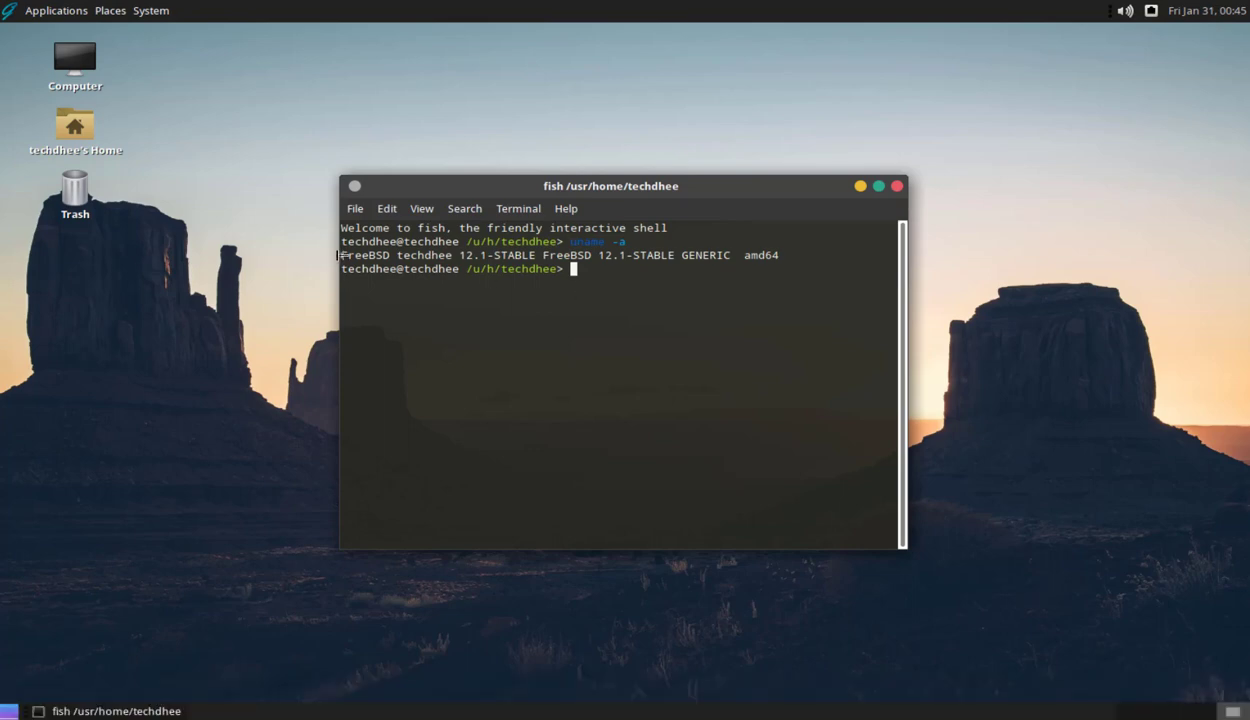
pyautogui.moveTo(341, 256); pyautogui.dragTo(807, 255)
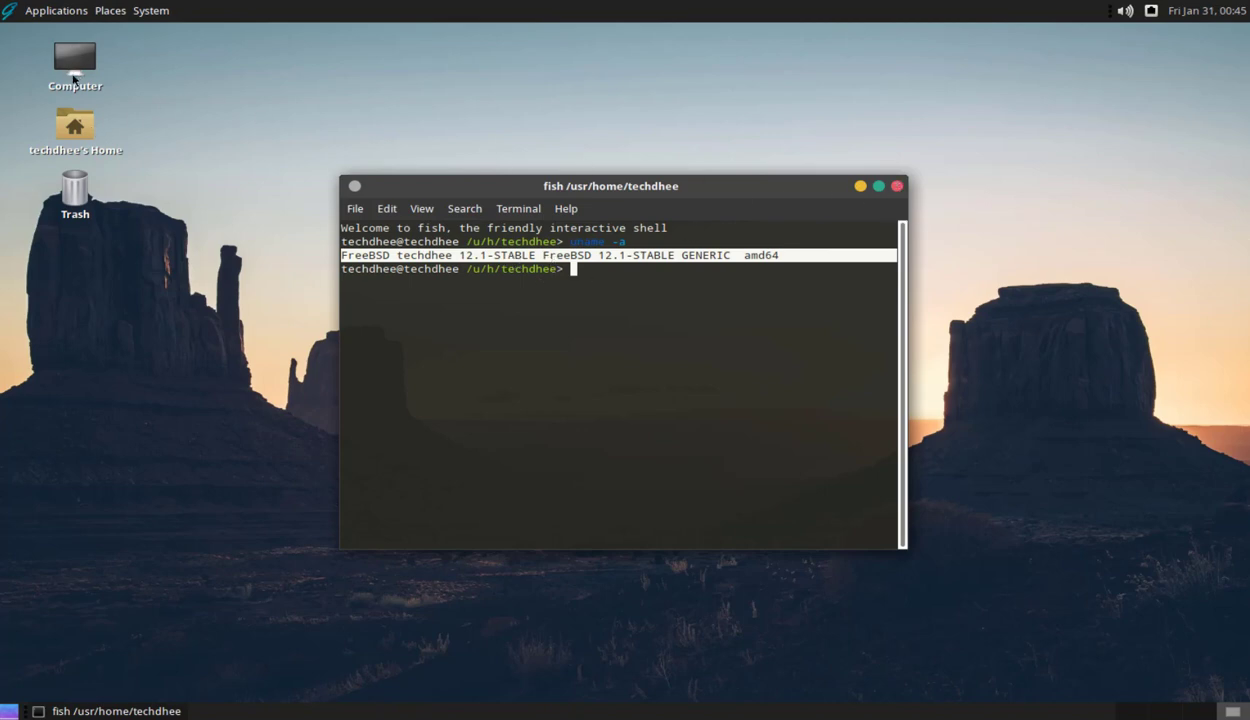
# - Open the home folder from the desktop and move the file manager and terminal windows apart so both can be seen
pyautogui.click(79, 129)
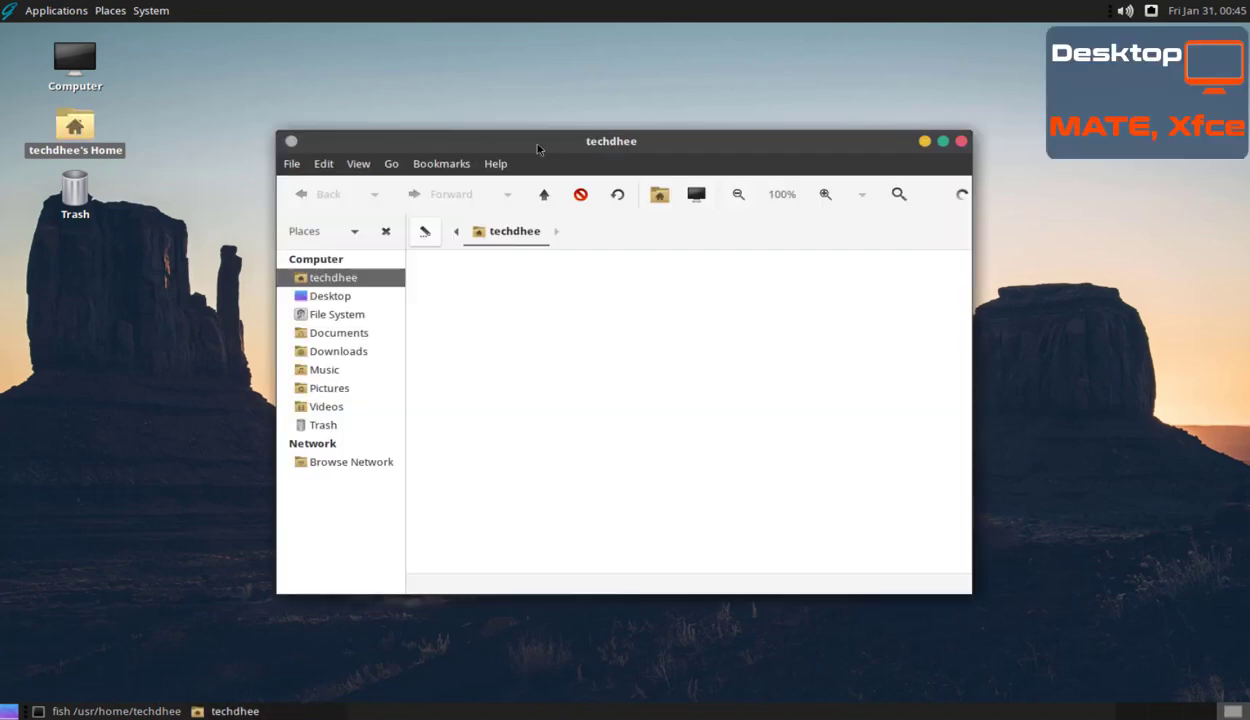
pyautogui.moveTo(537, 145); pyautogui.dragTo(835, 272)
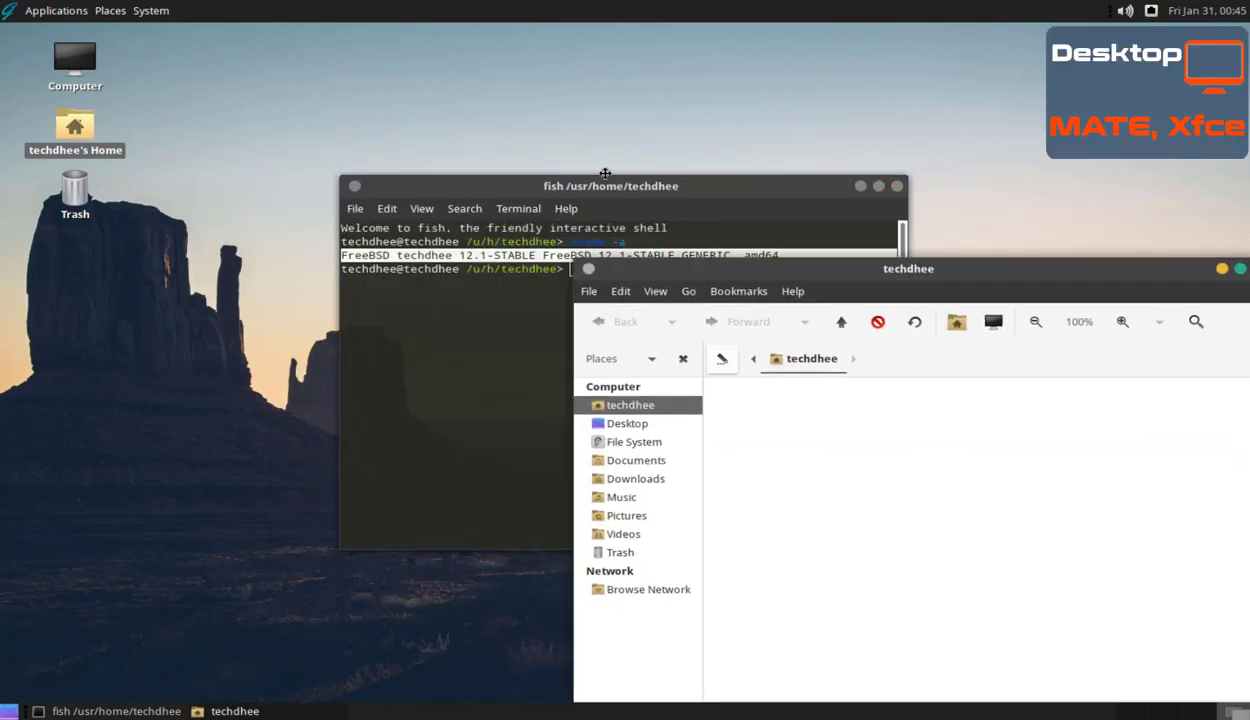
pyautogui.moveTo(605, 173); pyautogui.dragTo(356, 35)
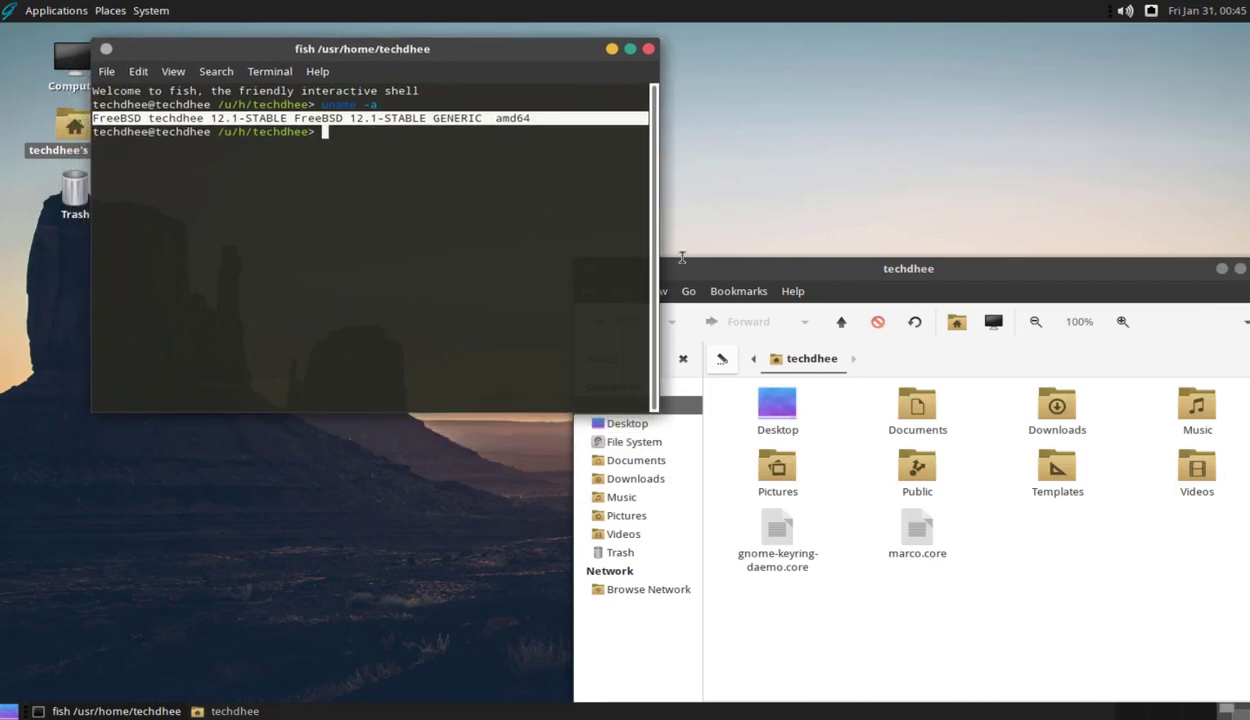
# - Browse the File System, Documents, Downloads and home locations in the file manager, and close the file manager and terminal windows
pyautogui.moveTo(797, 272); pyautogui.dragTo(620, 184)
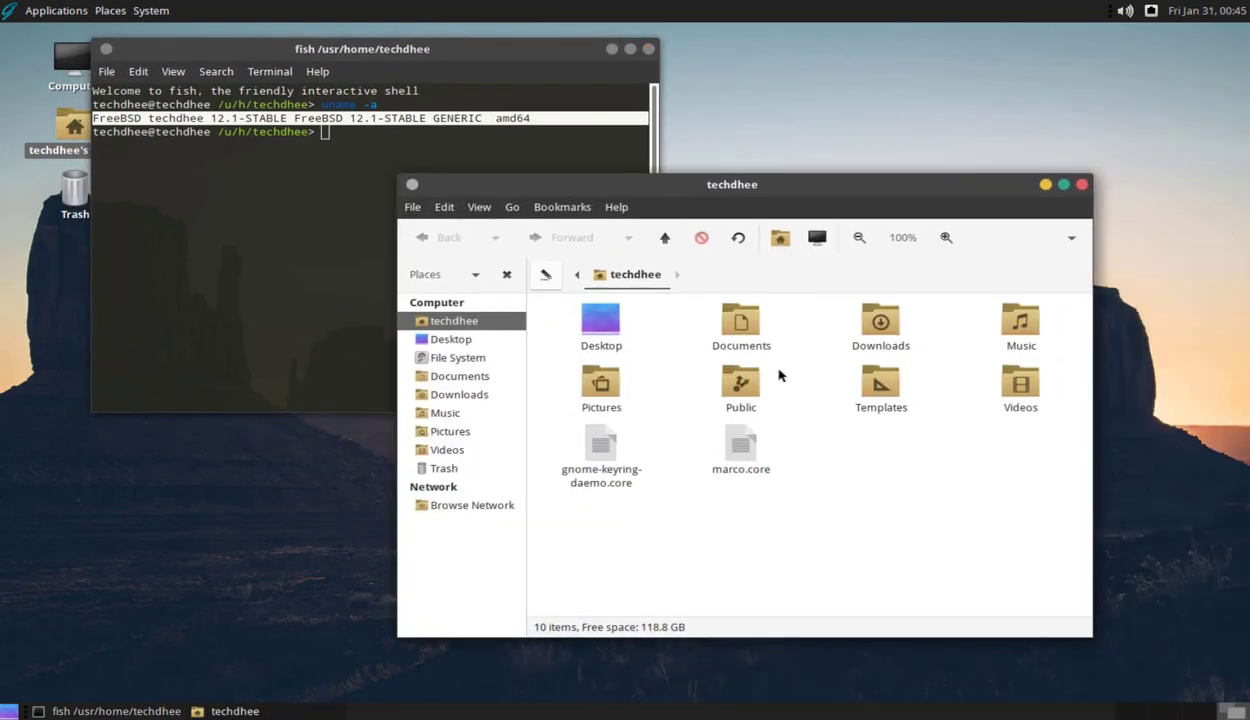
pyautogui.click(459, 359)
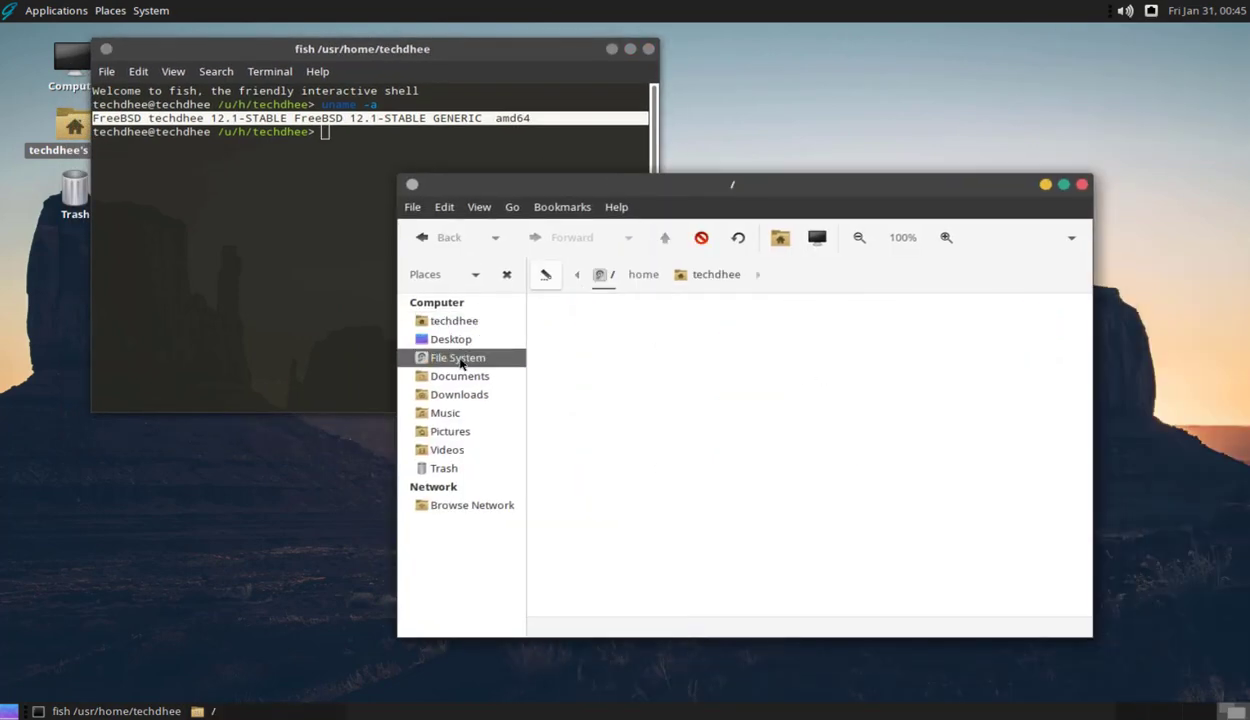
pyautogui.click(460, 376)
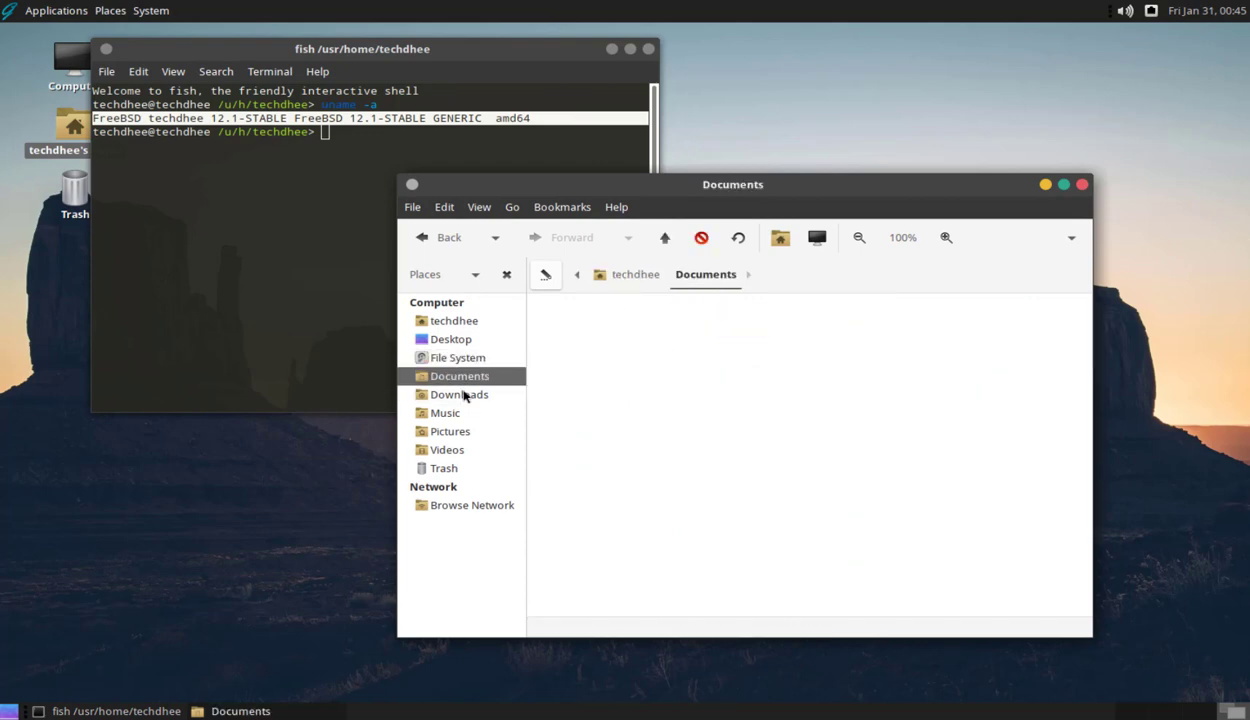
pyautogui.click(459, 395)
pyautogui.click(447, 320)
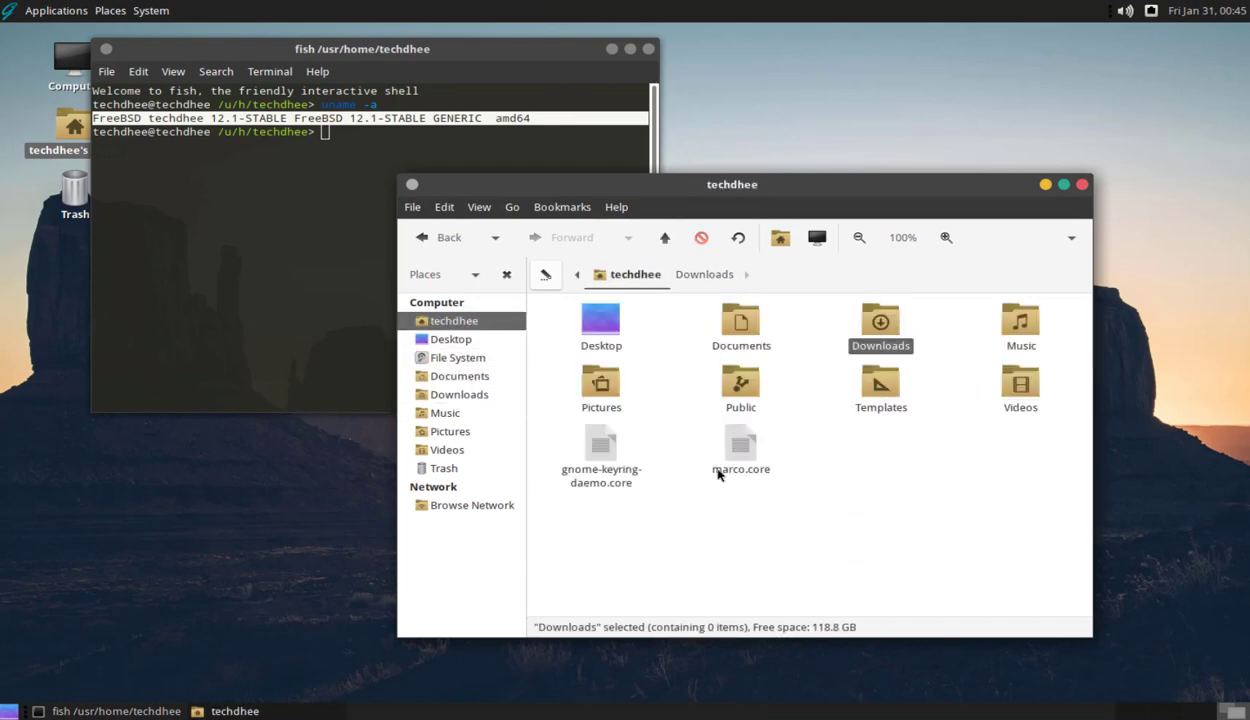
pyautogui.doubleClick(726, 322)
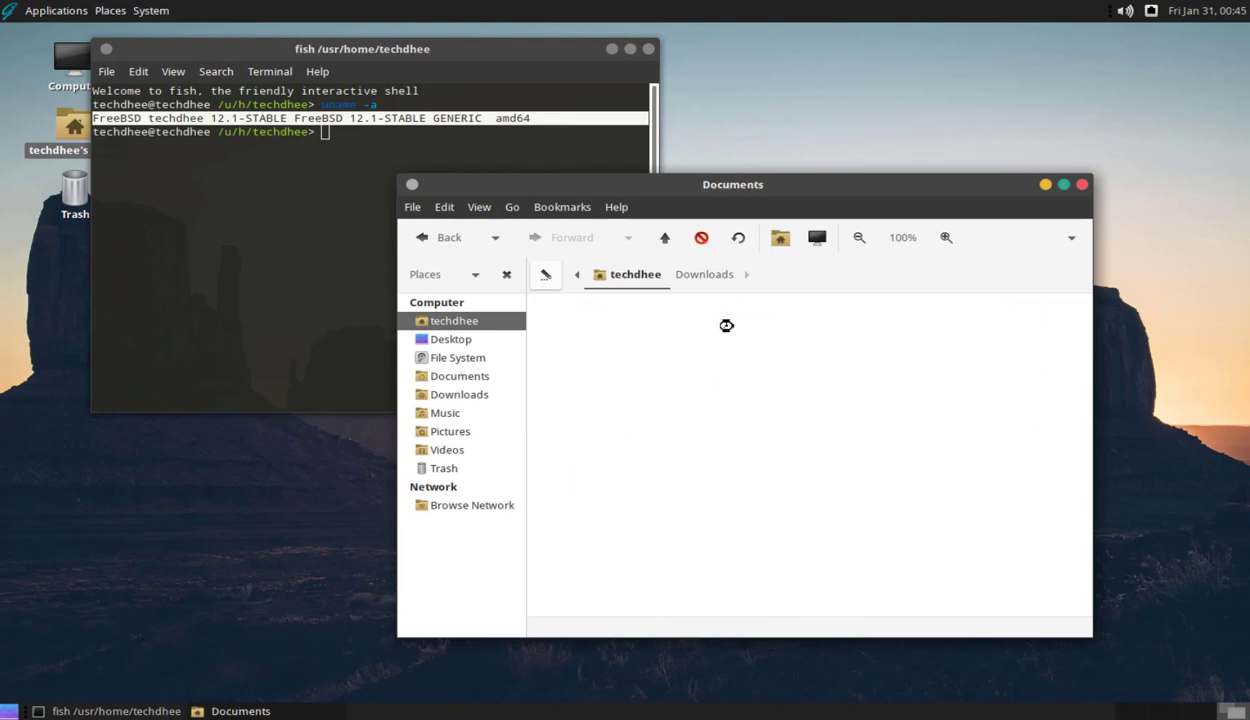
pyautogui.click(1082, 186)
pyautogui.click(649, 49)
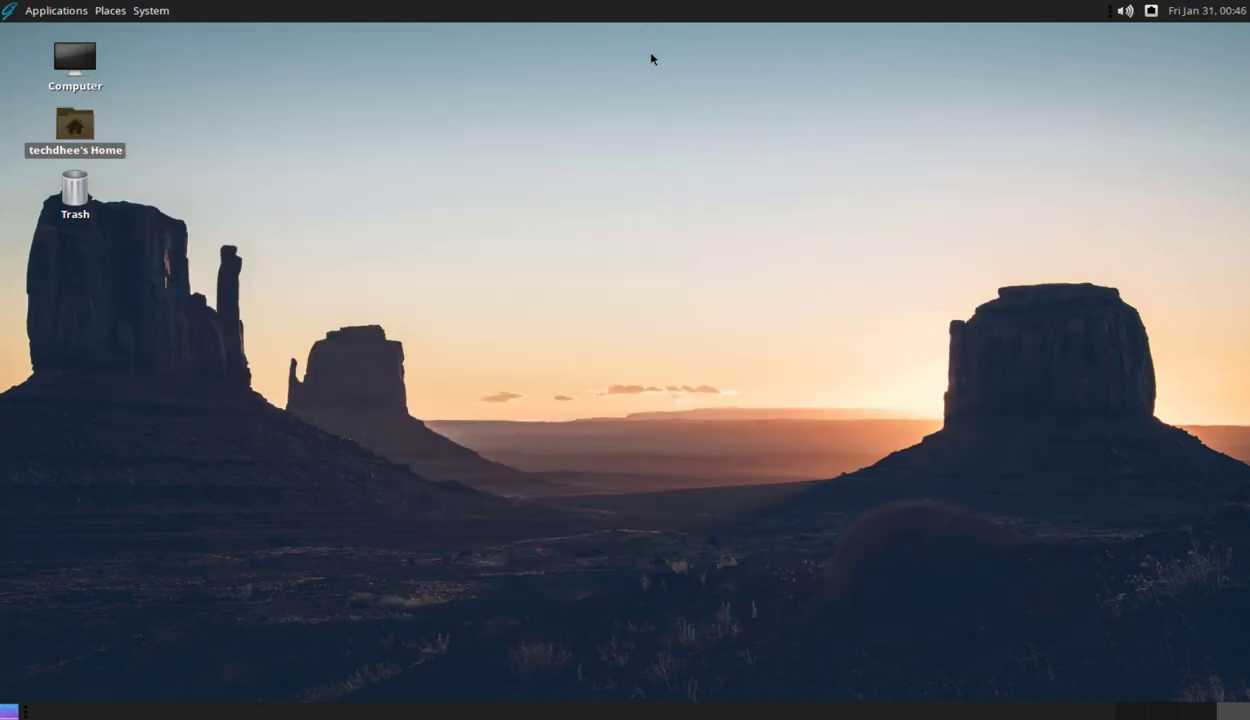
# - View the drives in the Computer location, close its window and review the remaining entries under Places
pyautogui.click(110, 11)
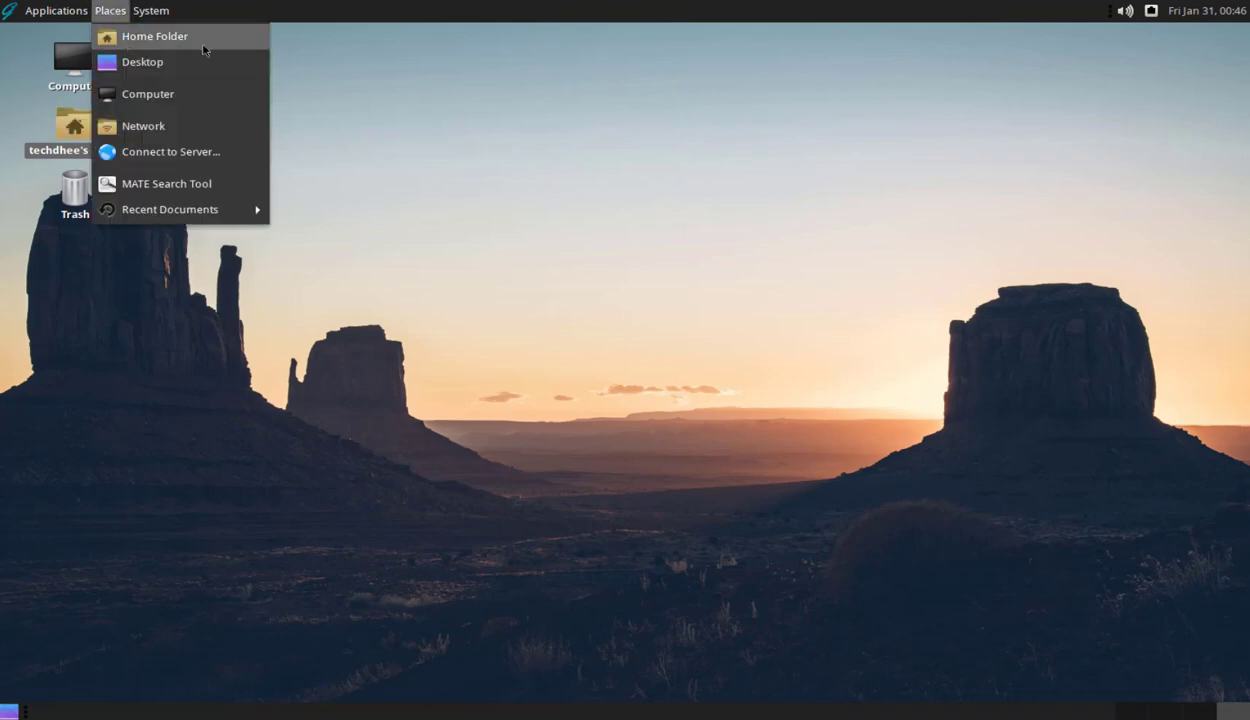
pyautogui.click(150, 95)
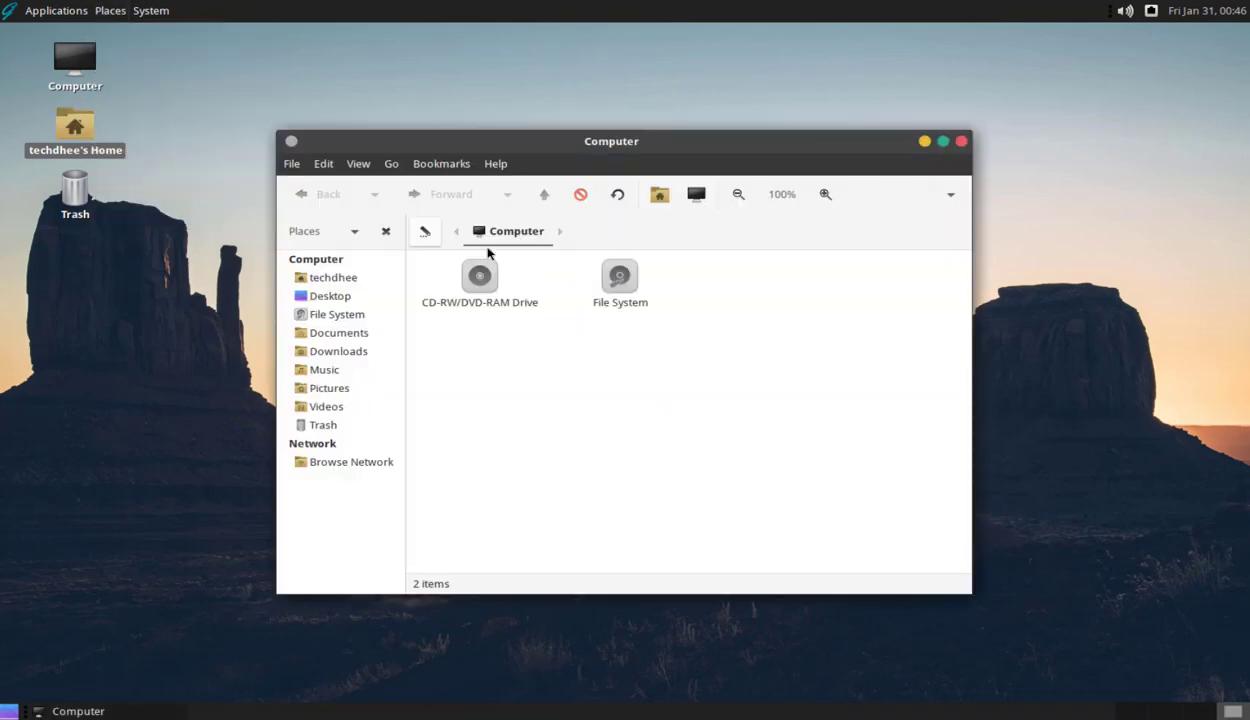
pyautogui.click(961, 141)
pyautogui.click(118, 12)
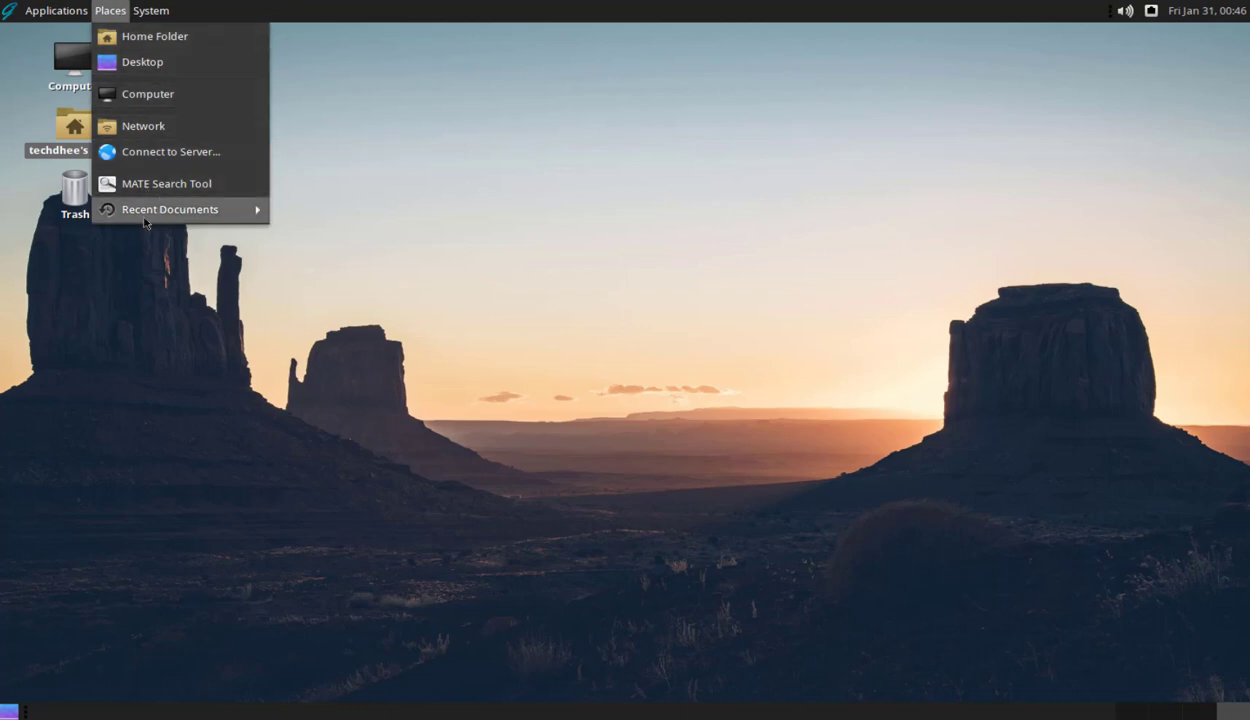
pyautogui.moveTo(216, 210)
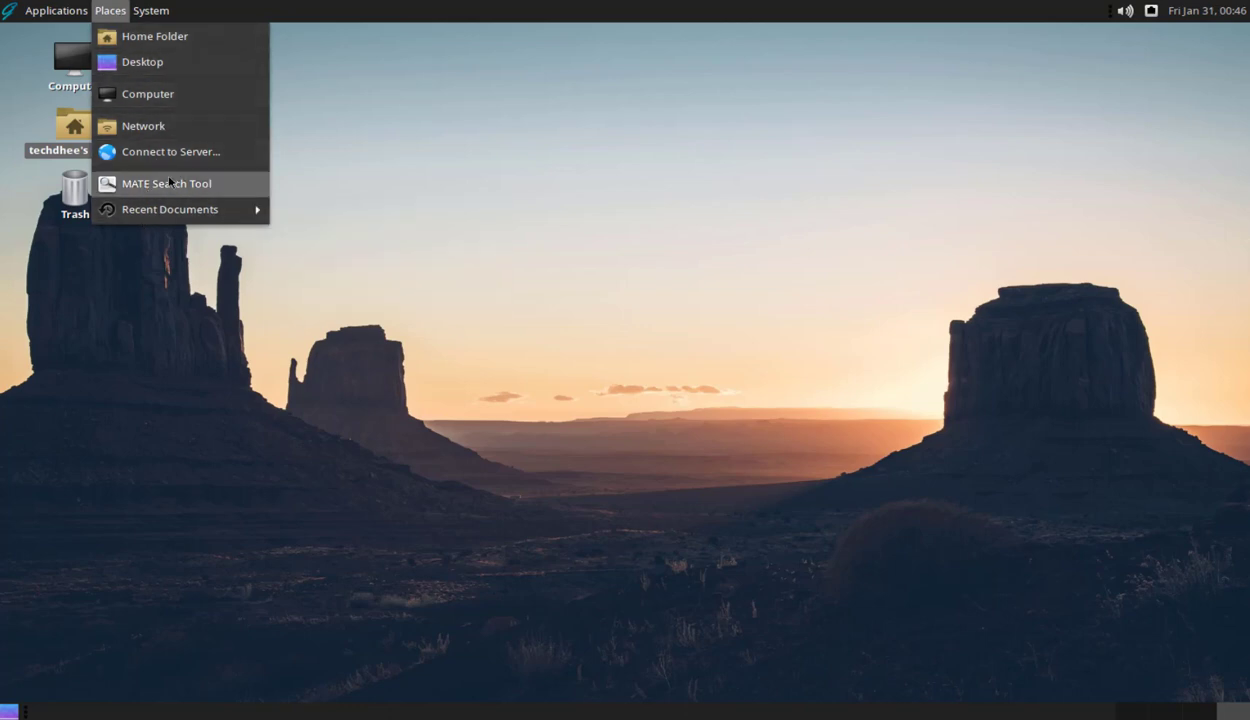
# - Review the System entries, bring up the shutdown options and cancel the shutdown
pyautogui.click(152, 12)
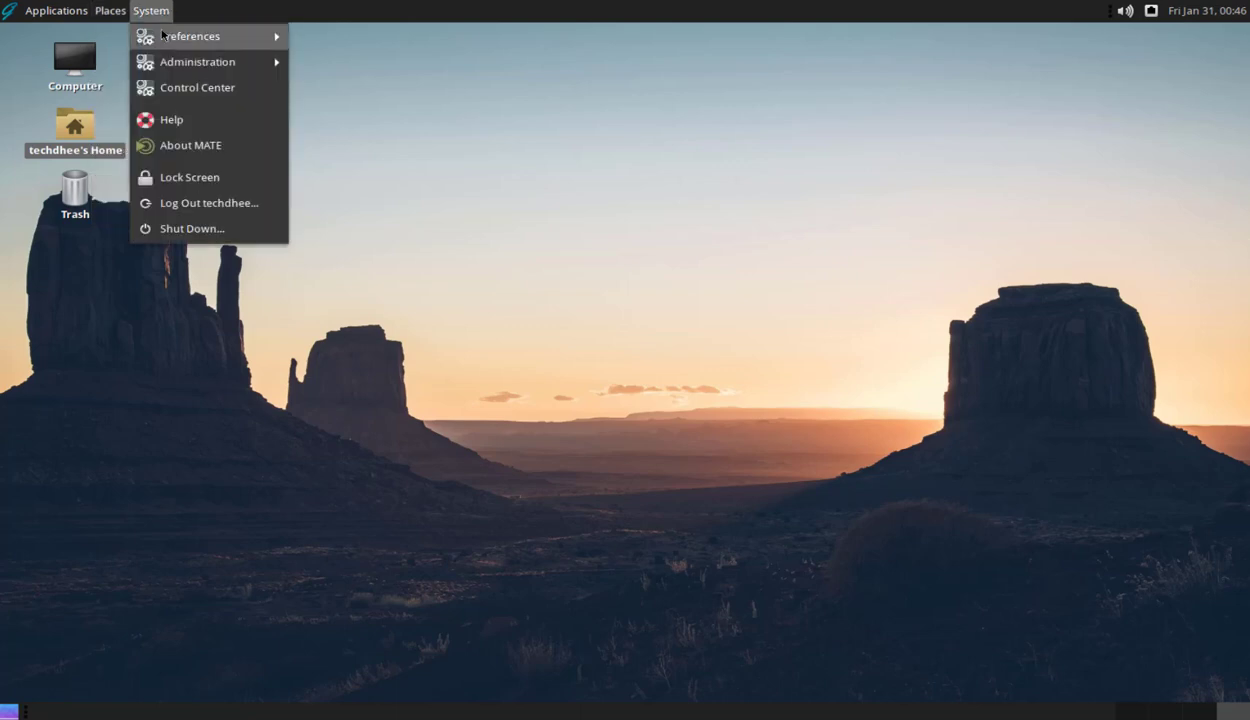
pyautogui.moveTo(162, 36)
pyautogui.click(157, 12)
pyautogui.click(157, 12)
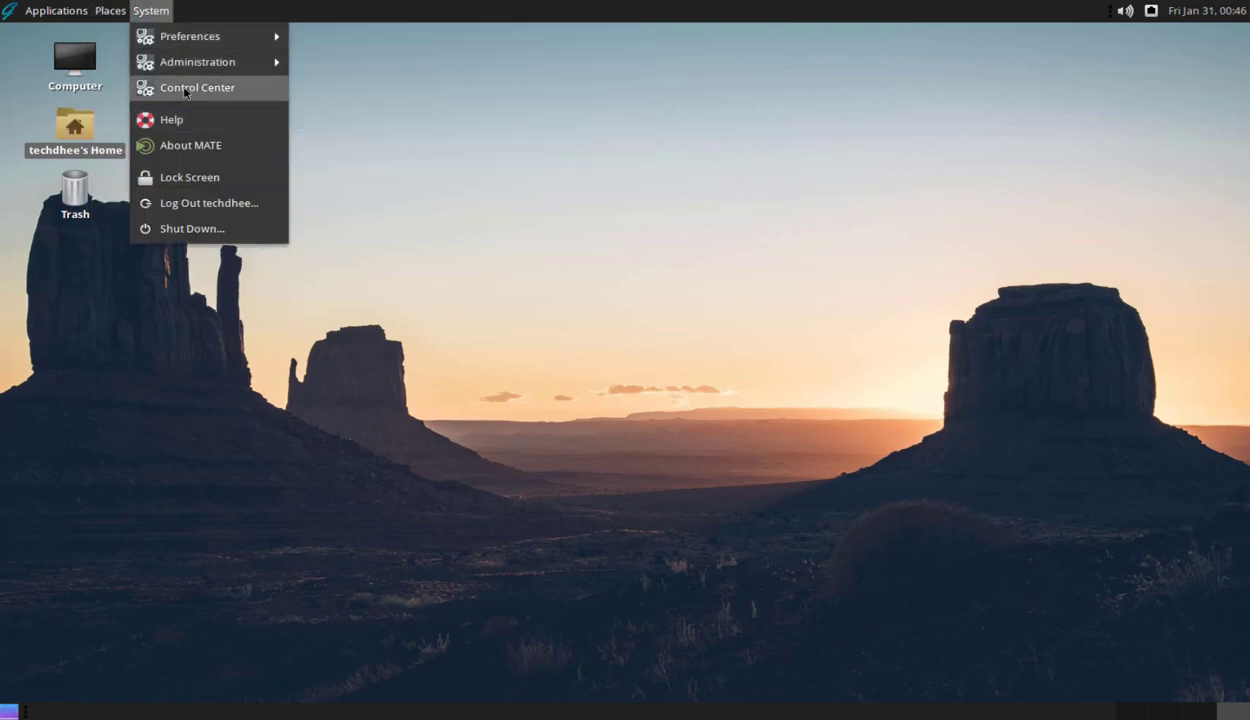
pyautogui.click(185, 229)
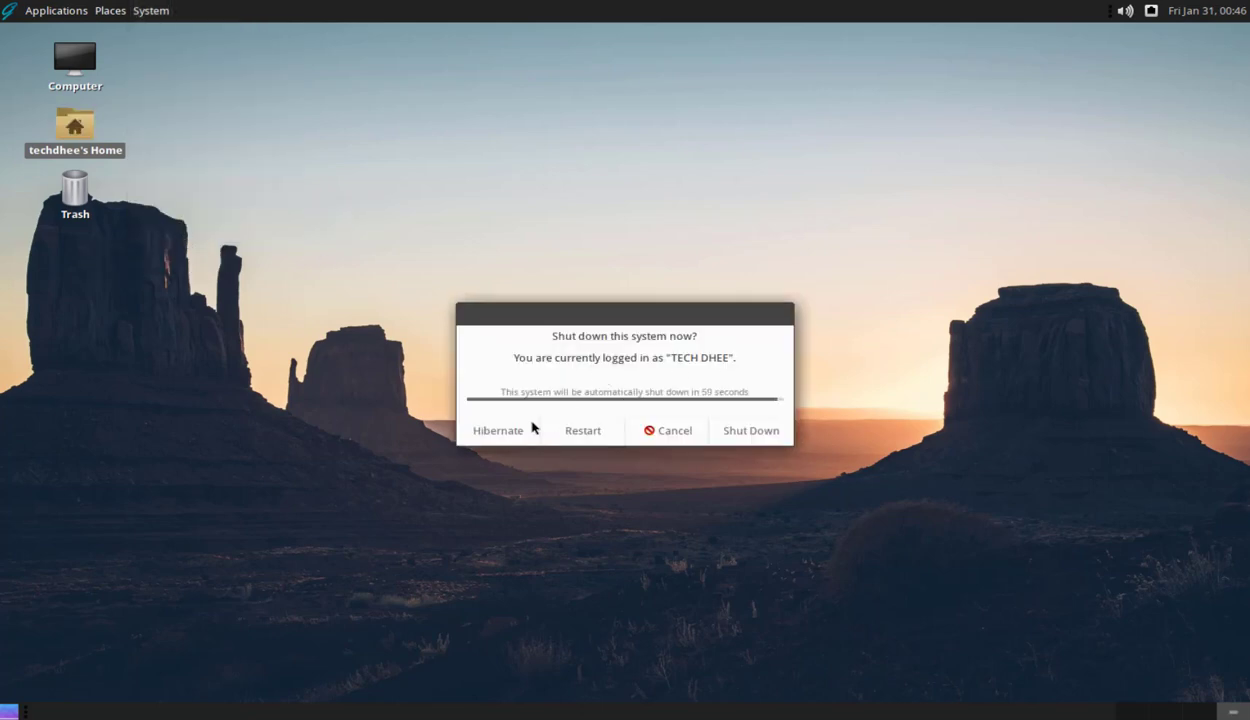
pyautogui.click(670, 425)
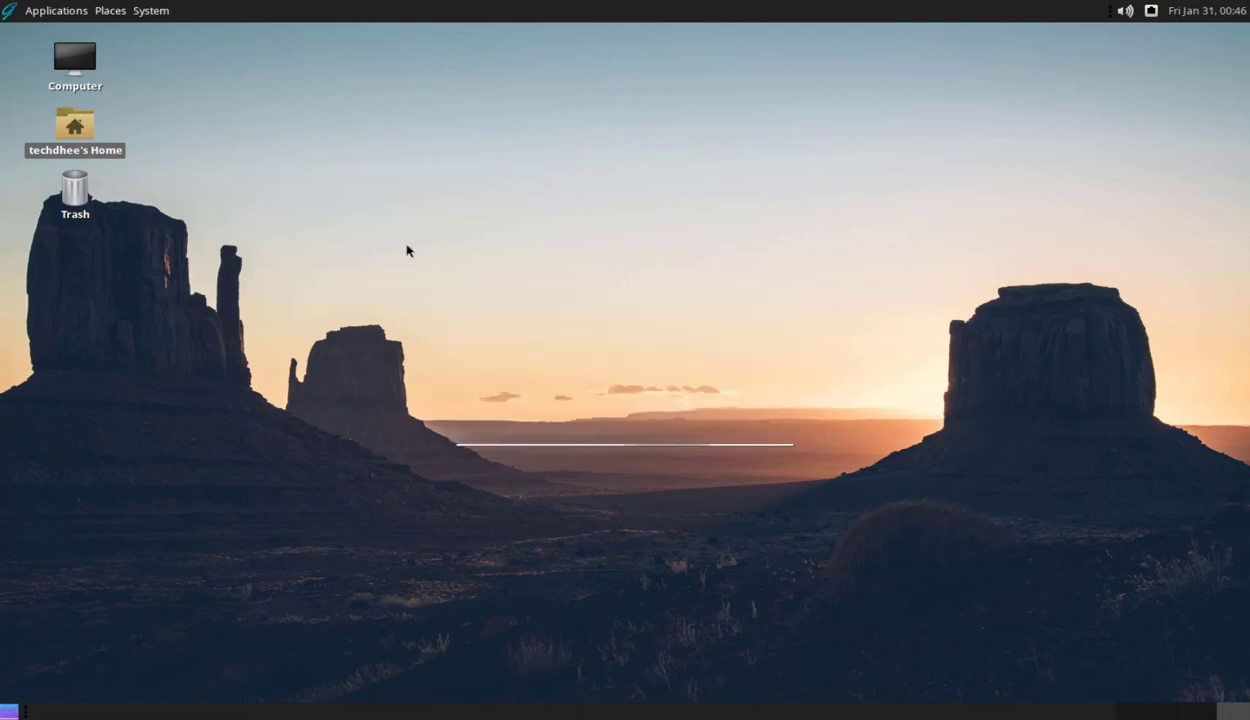
# - View the About MATE information, select the desktop environment's name and close the window
pyautogui.click(163, 14)
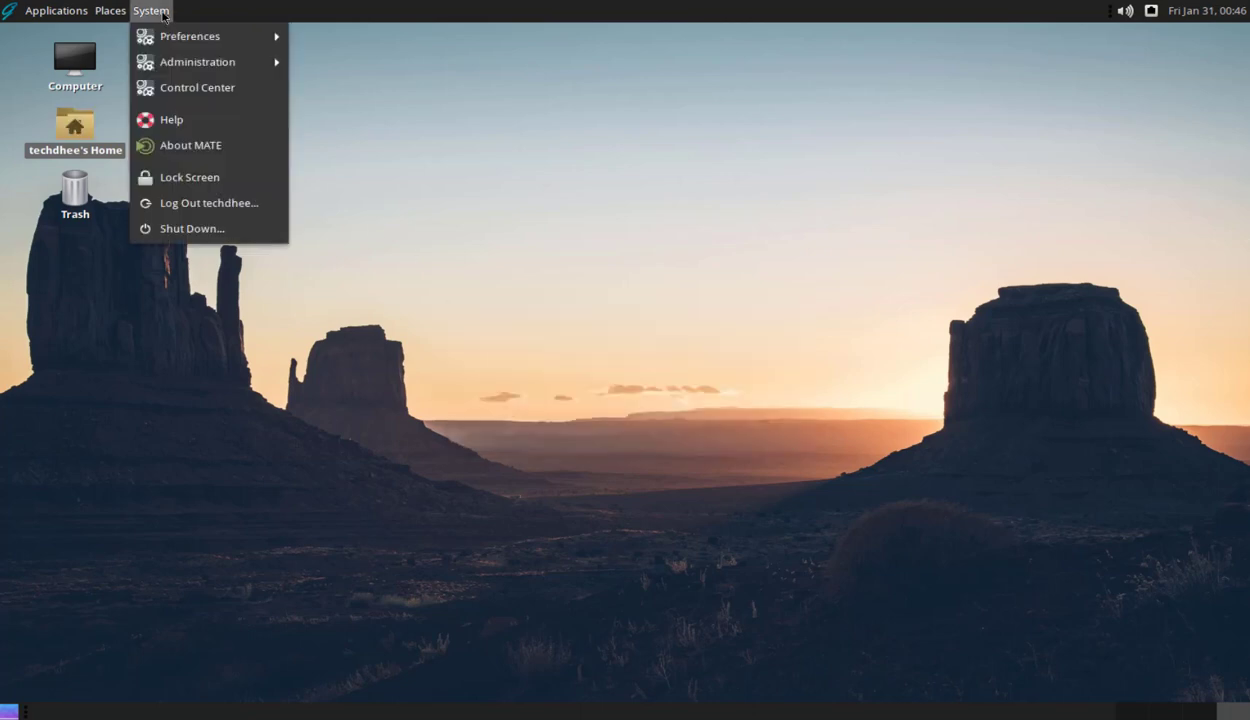
pyautogui.click(188, 147)
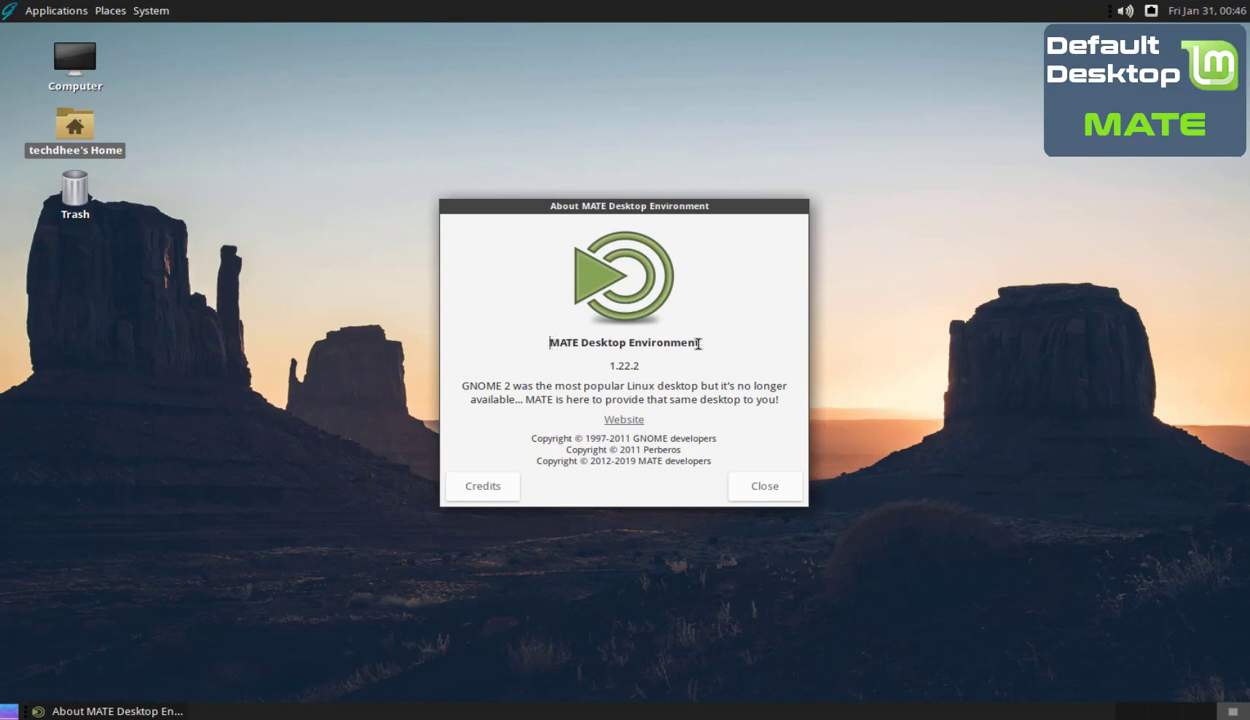
pyautogui.moveTo(698, 343); pyautogui.dragTo(720, 400)
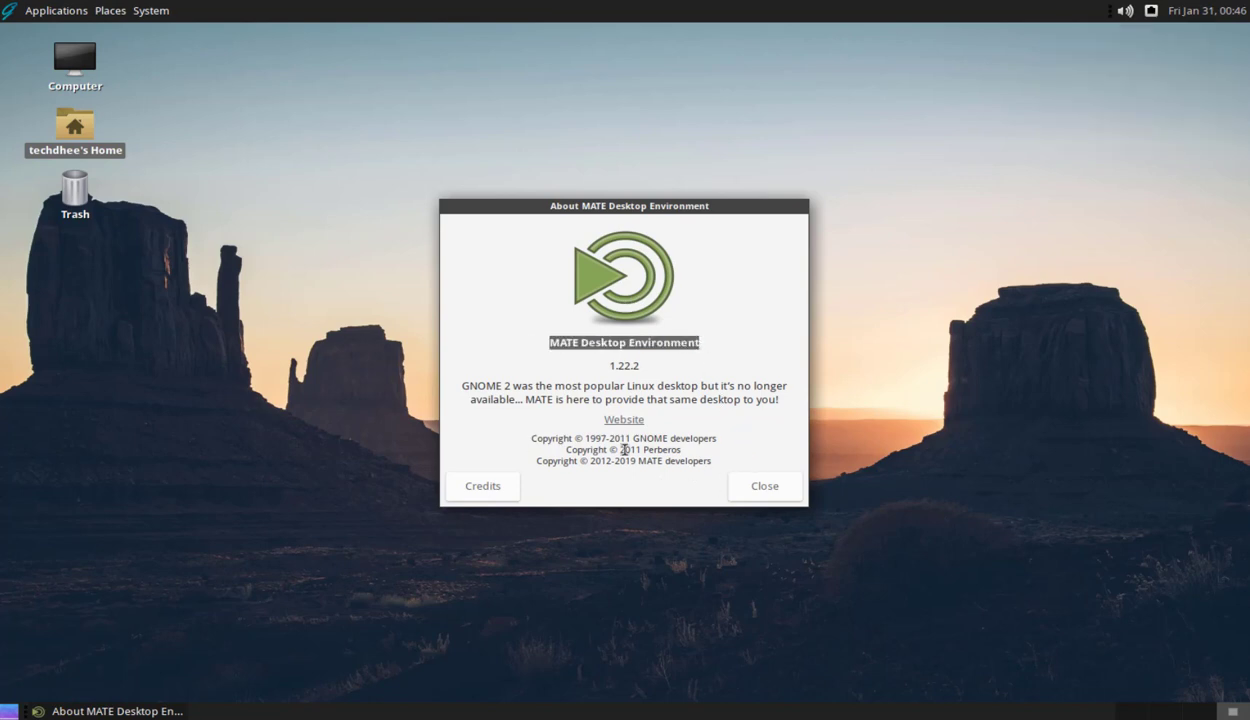
pyautogui.click(754, 483)
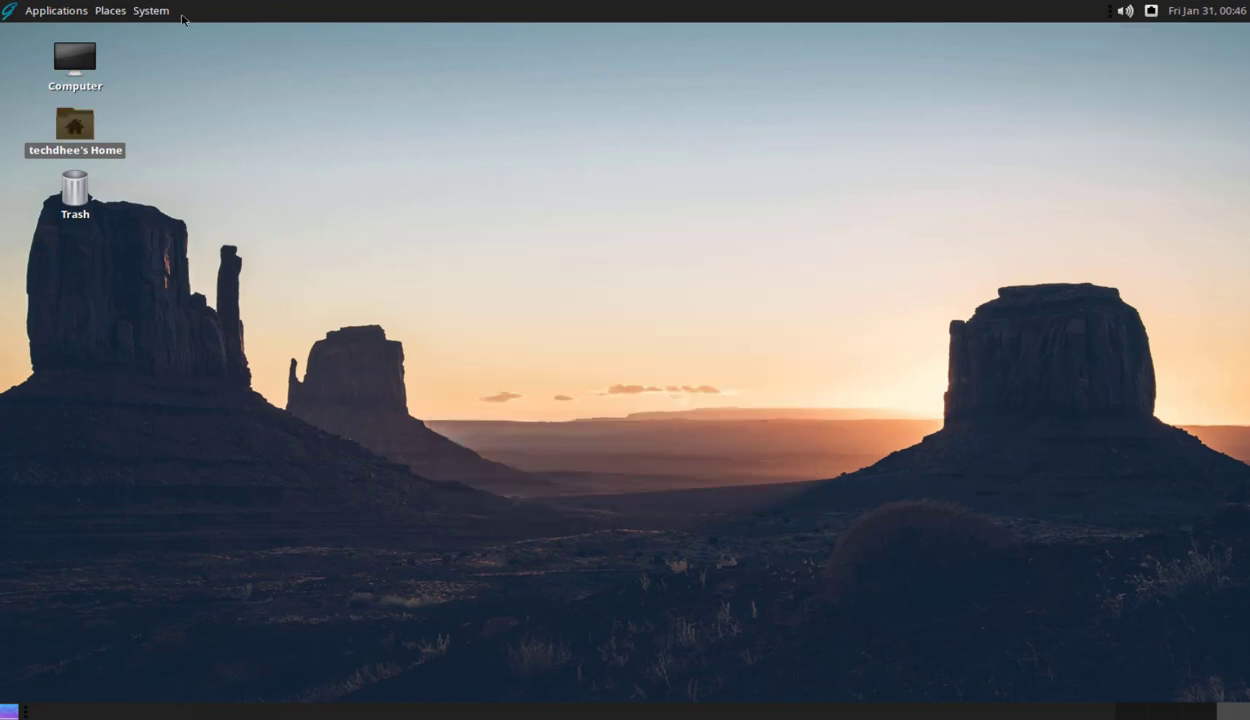
# - Open Appearance from the Control Center, select the Vimix theme and set the blue-to-green gradient as the desktop background
pyautogui.click(151, 11)
pyautogui.click(183, 88)
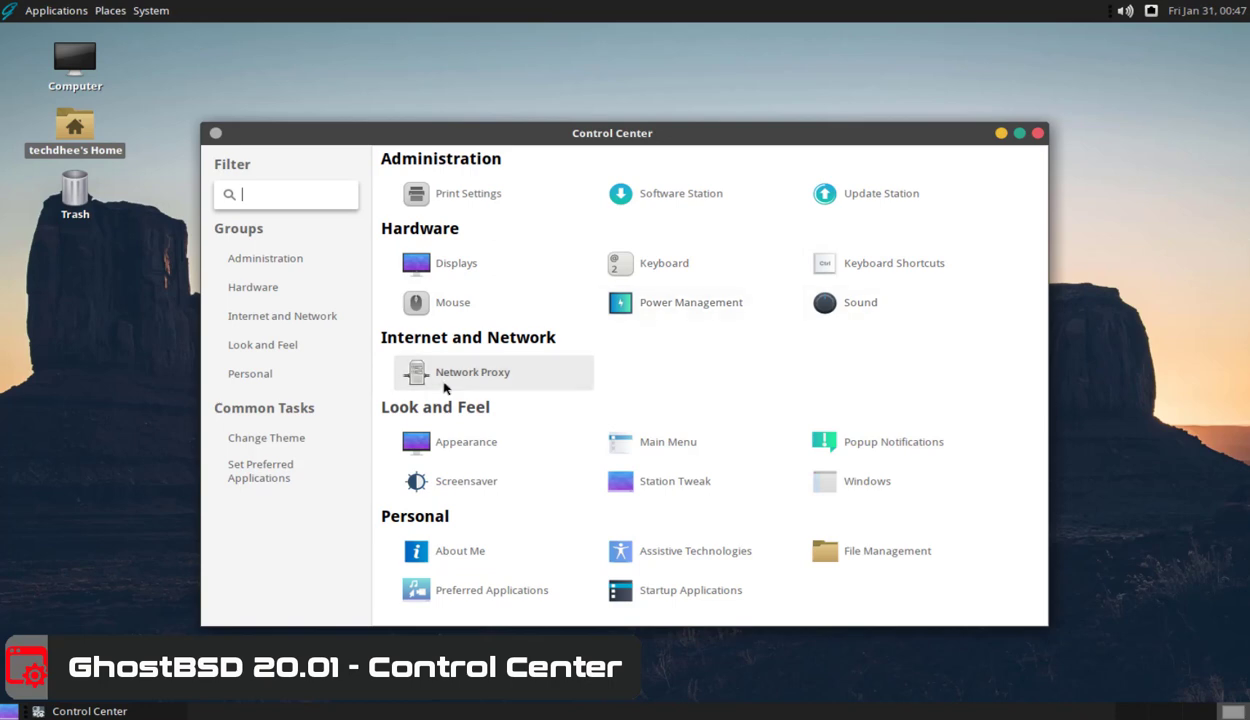
pyautogui.click(465, 442)
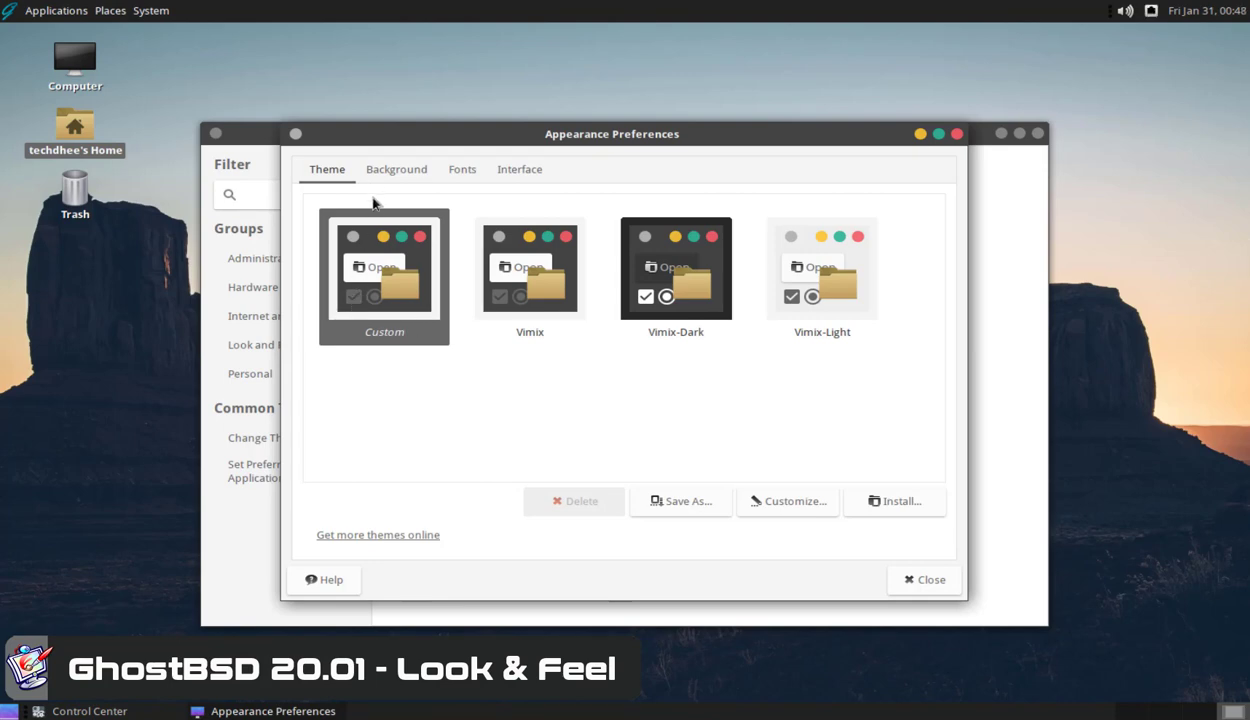
pyautogui.click(504, 264)
pyautogui.click(381, 170)
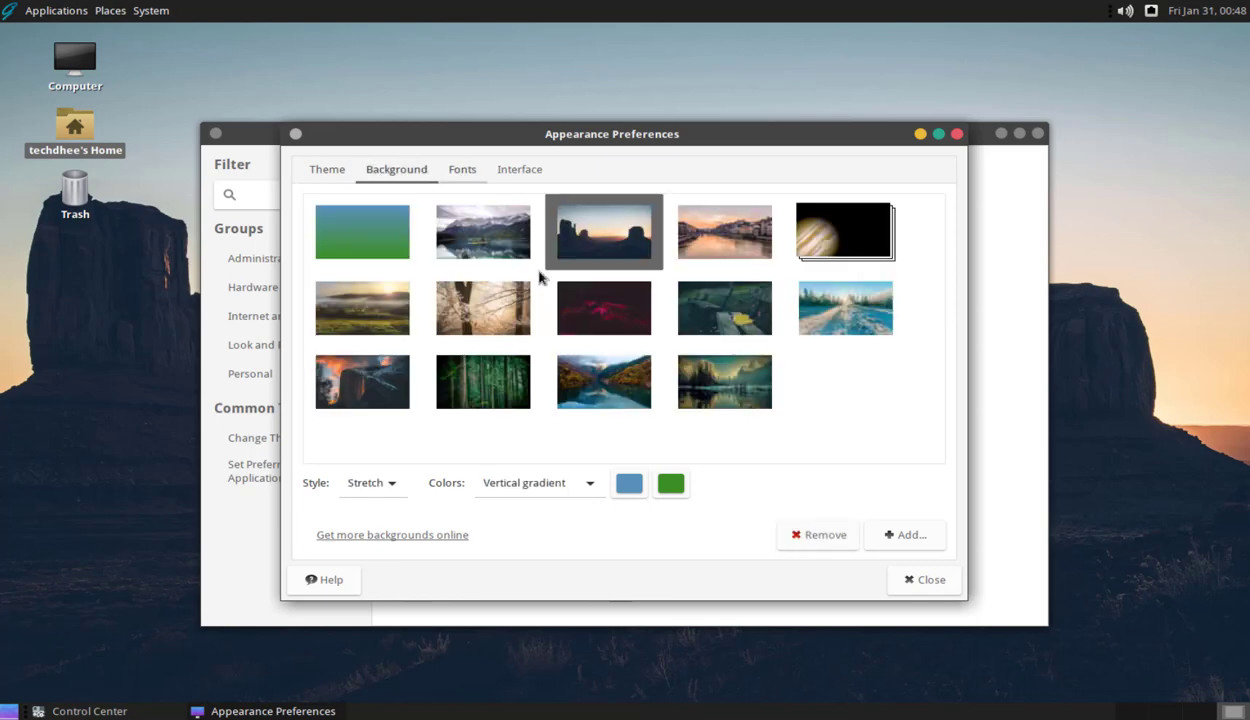
pyautogui.click(372, 250)
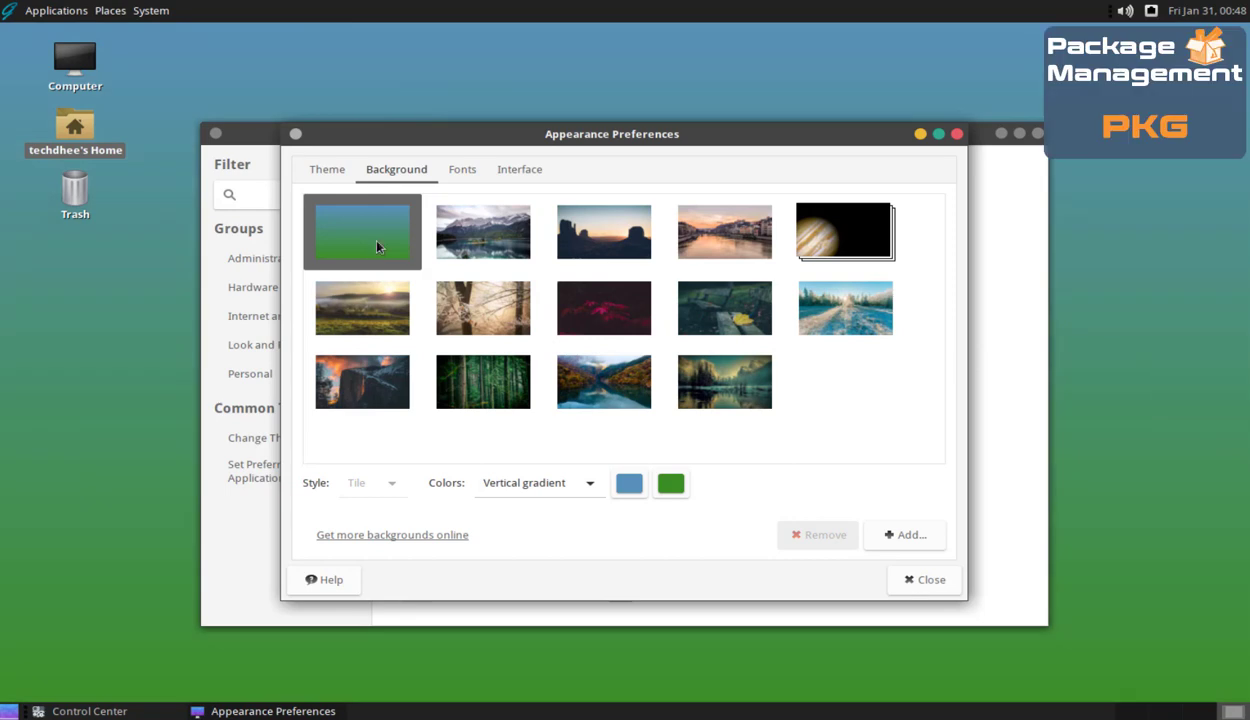
# - Review the font and interface settings in the Appearance Preferences and close them
pyautogui.click(463, 171)
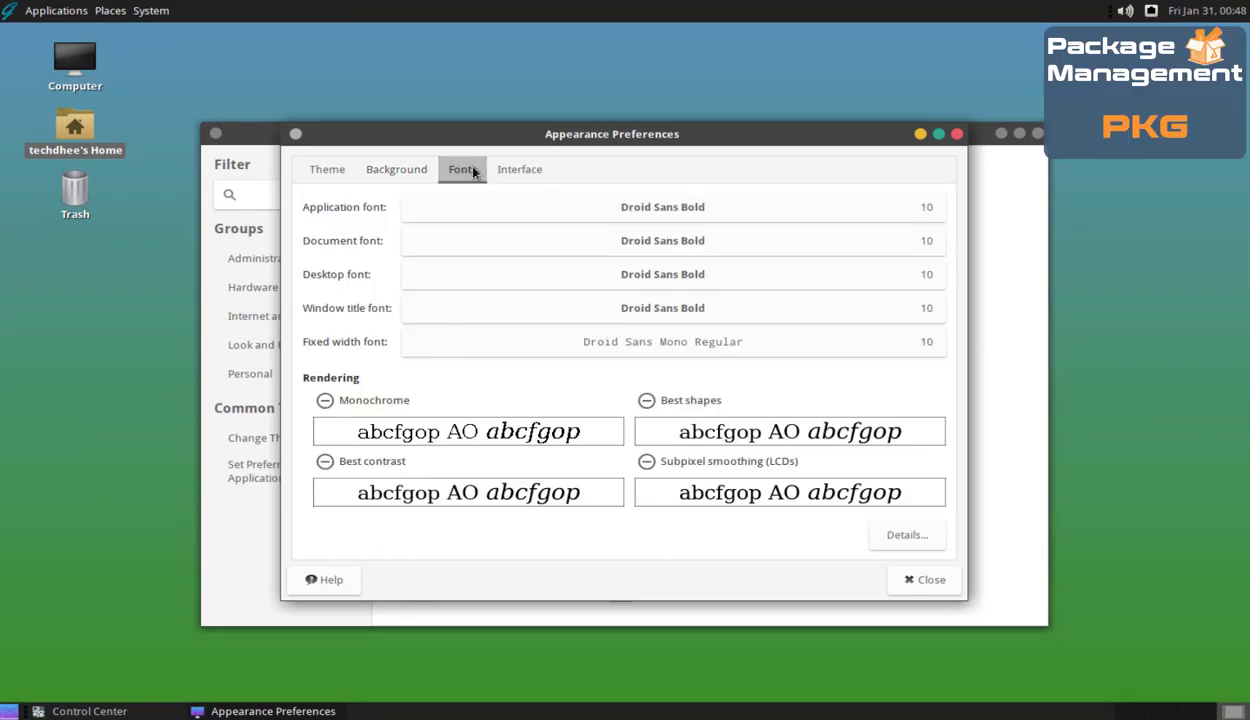
pyautogui.click(519, 171)
pyautogui.click(924, 580)
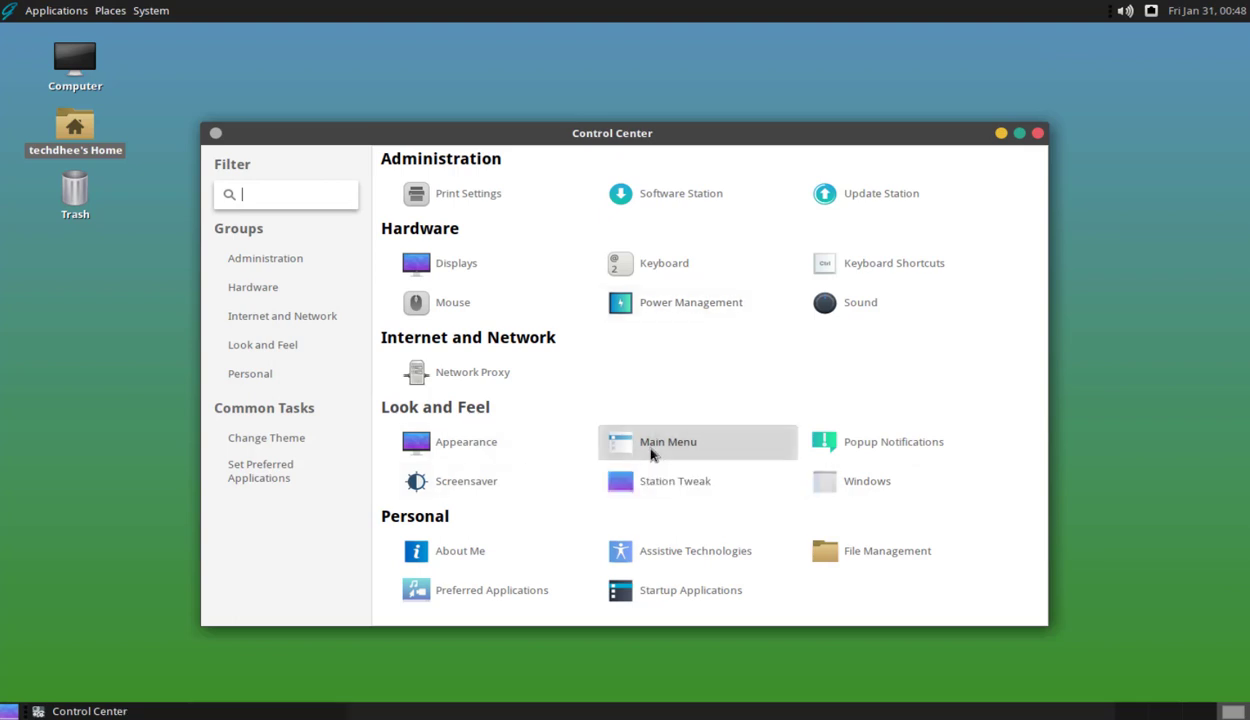
# - Open the Main Menu editor, compare it with the Applications categories, enable showing Programming and Other, and close the editor
pyautogui.click(663, 445)
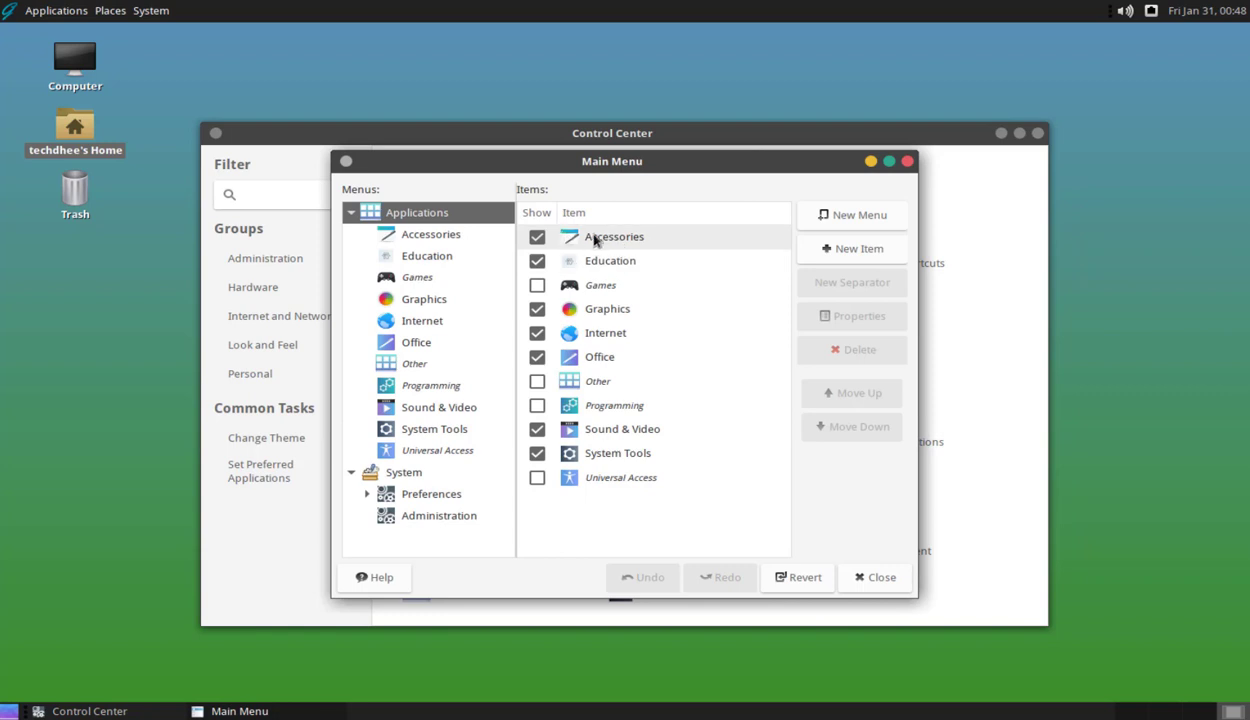
pyautogui.click(10, 18)
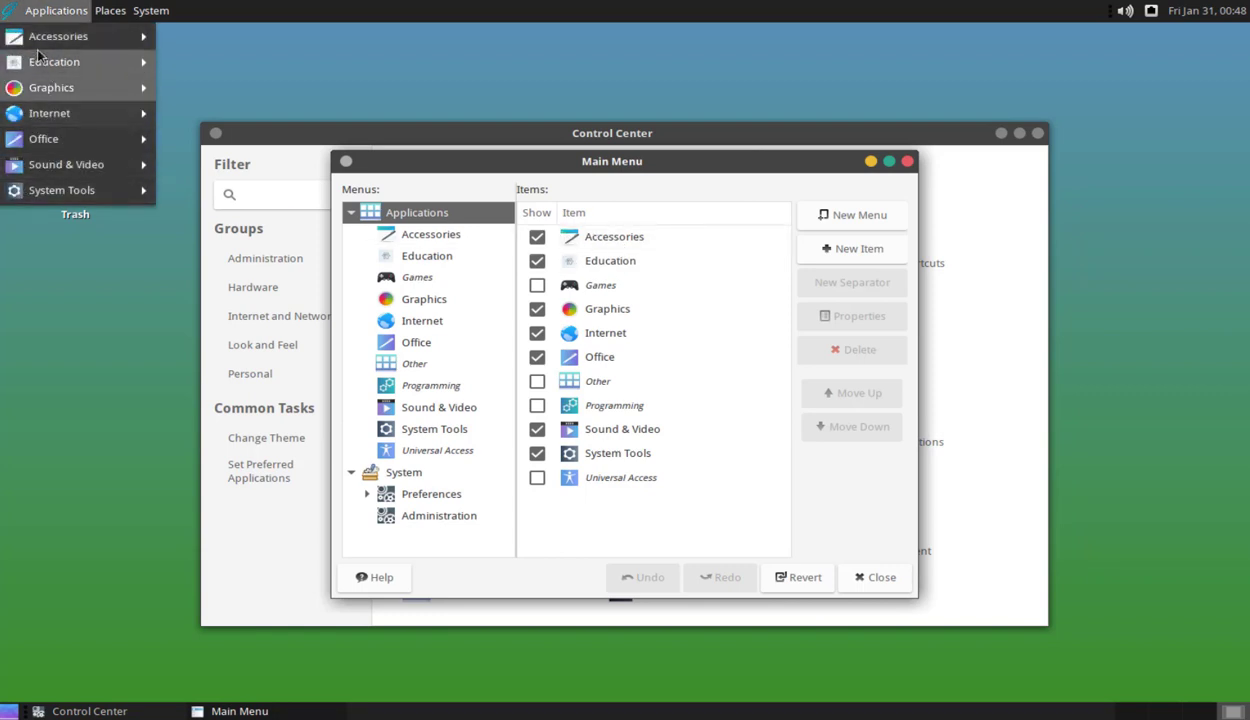
pyautogui.moveTo(37, 49)
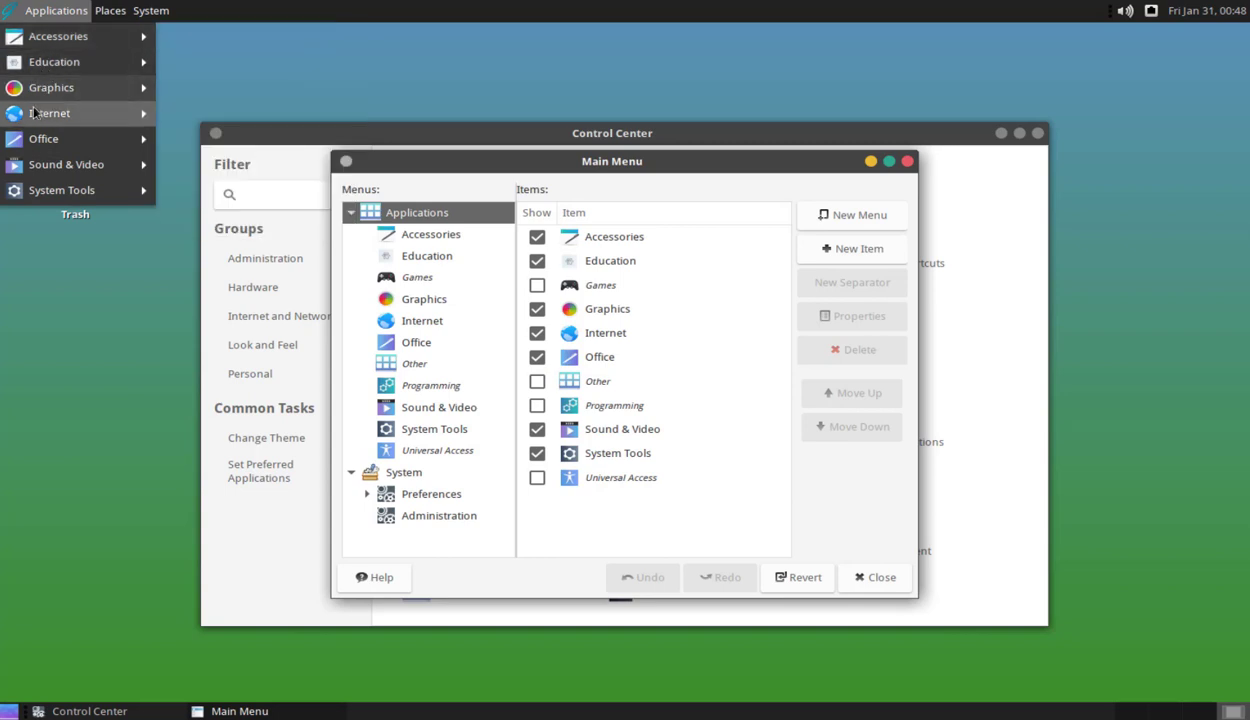
pyautogui.click(538, 287)
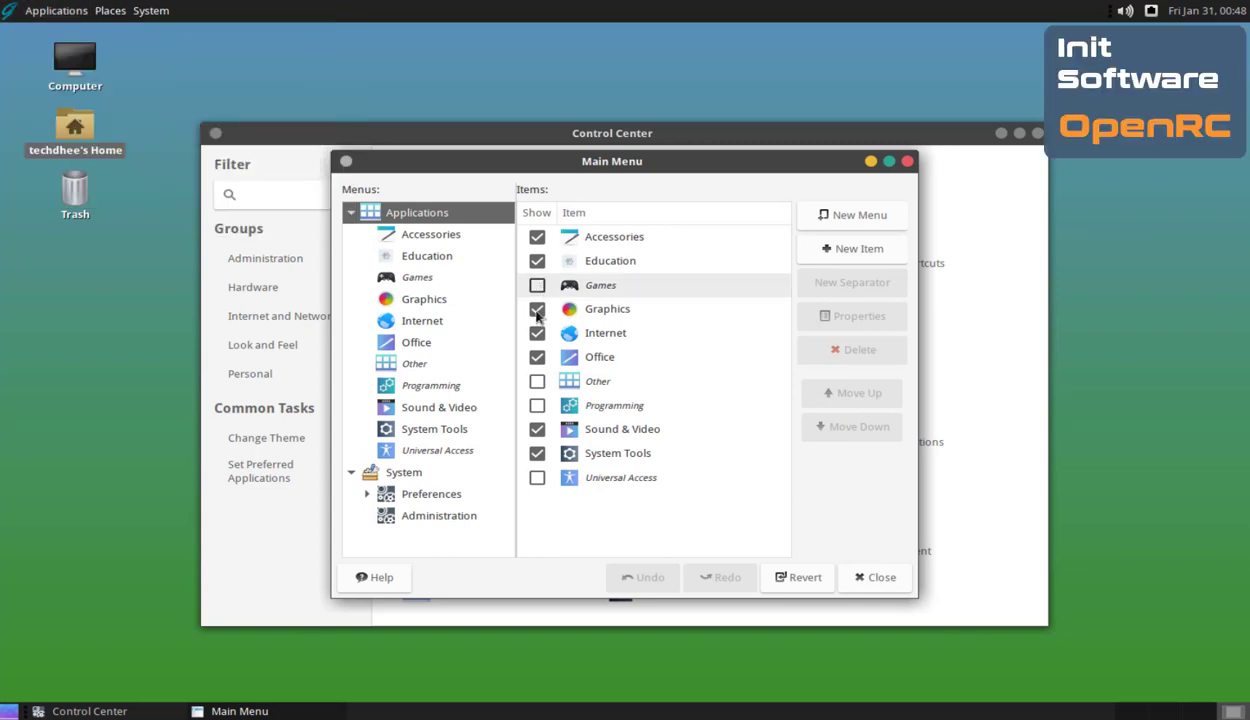
pyautogui.click(537, 405)
pyautogui.click(537, 381)
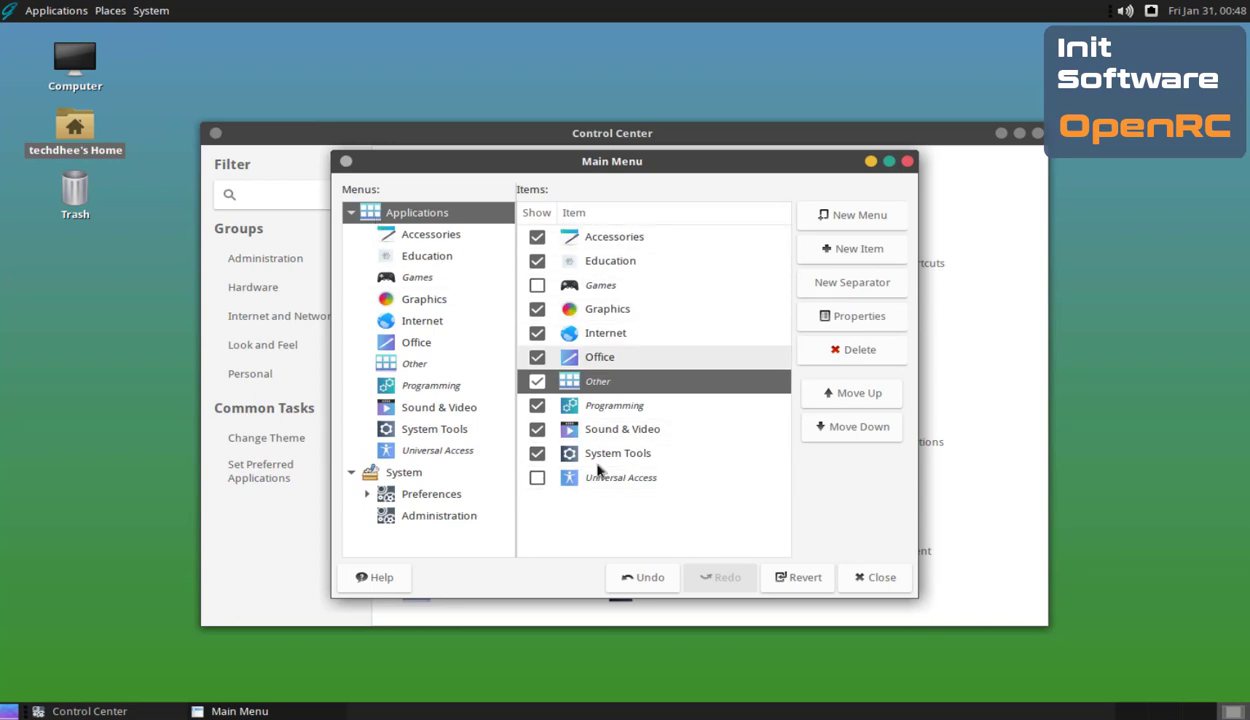
pyautogui.click(880, 578)
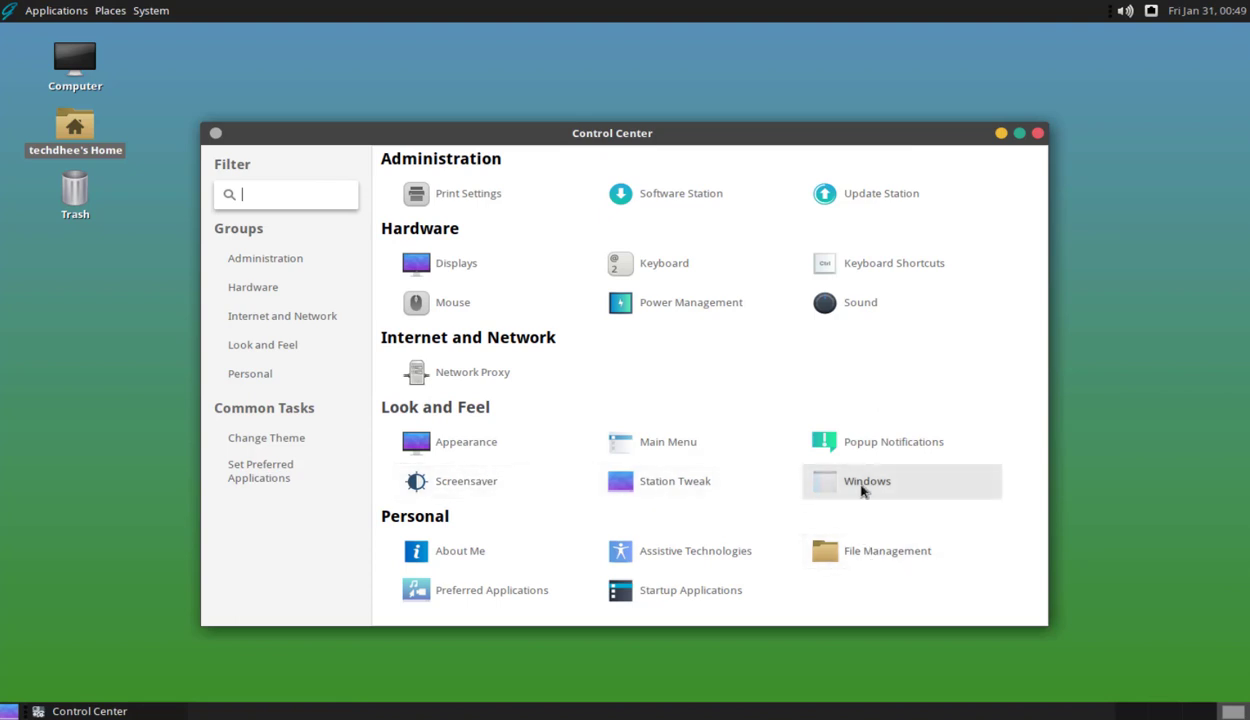
# - View the general Window Preferences, including the compositing and titlebar button settings, and close them
pyautogui.click(866, 484)
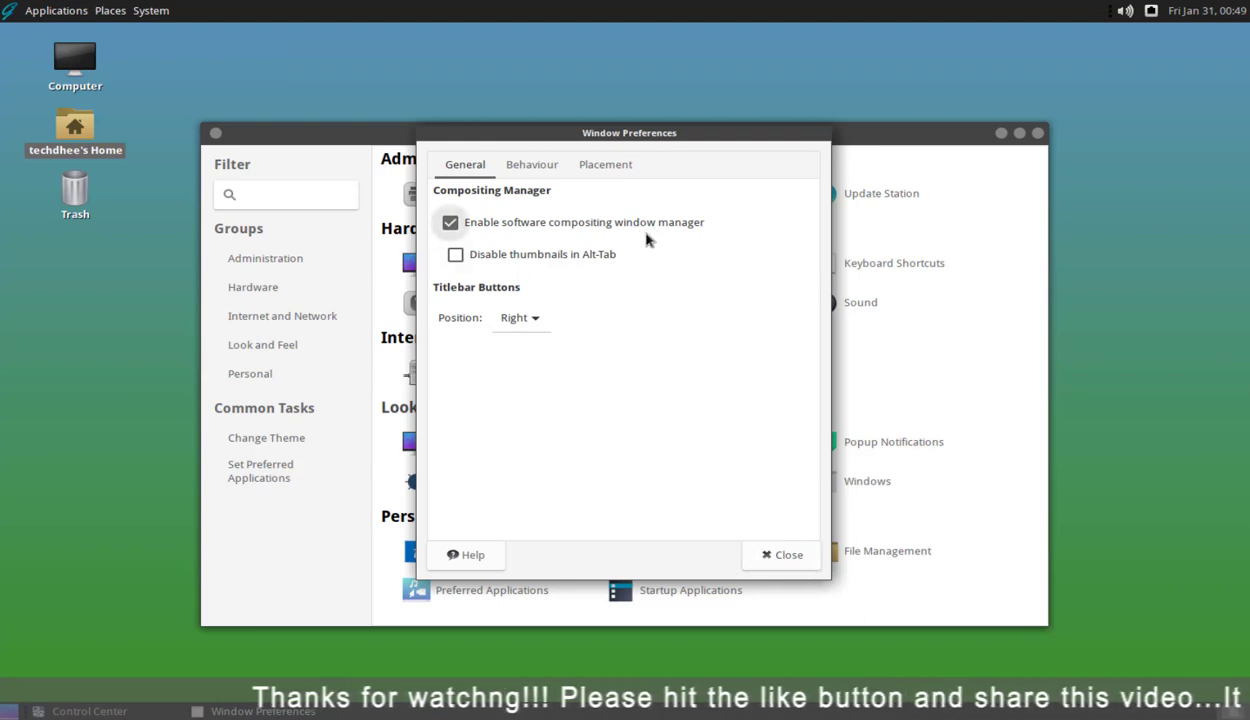
pyautogui.click(783, 555)
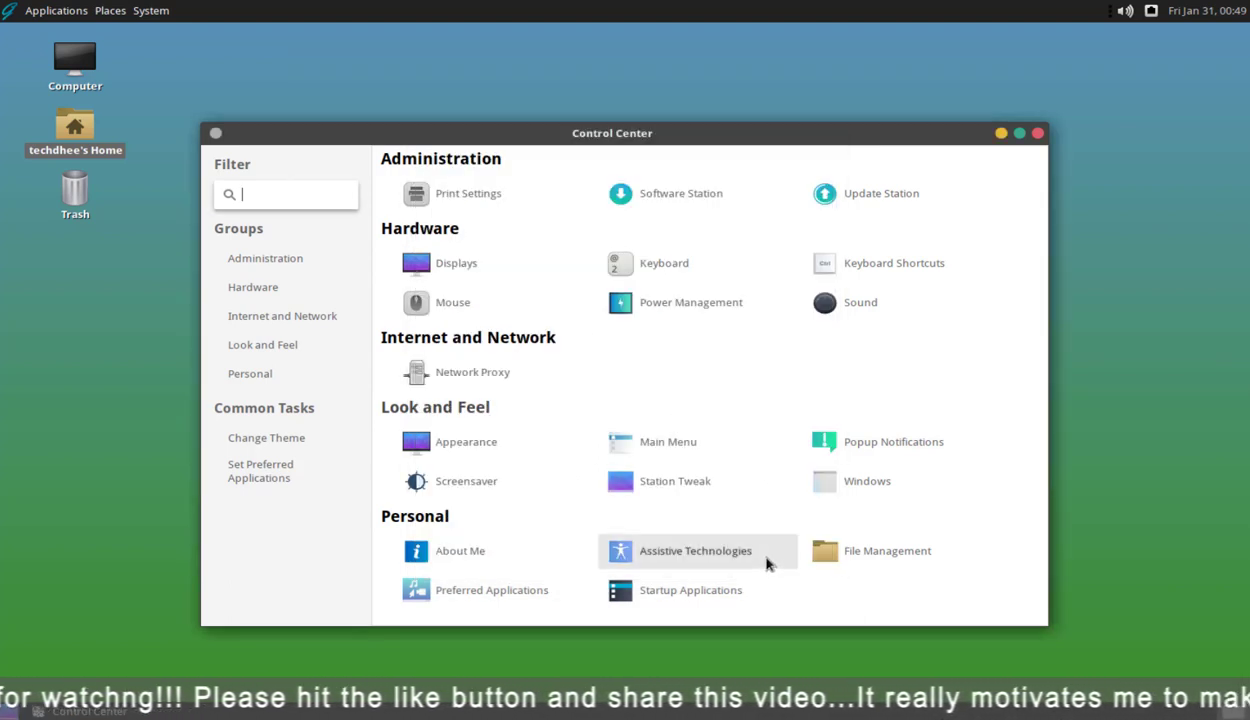
# - Open the home folder from the desktop and cycle between its window and the Control Center with the window switcher
pyautogui.hotkey('alt', 'Tab')
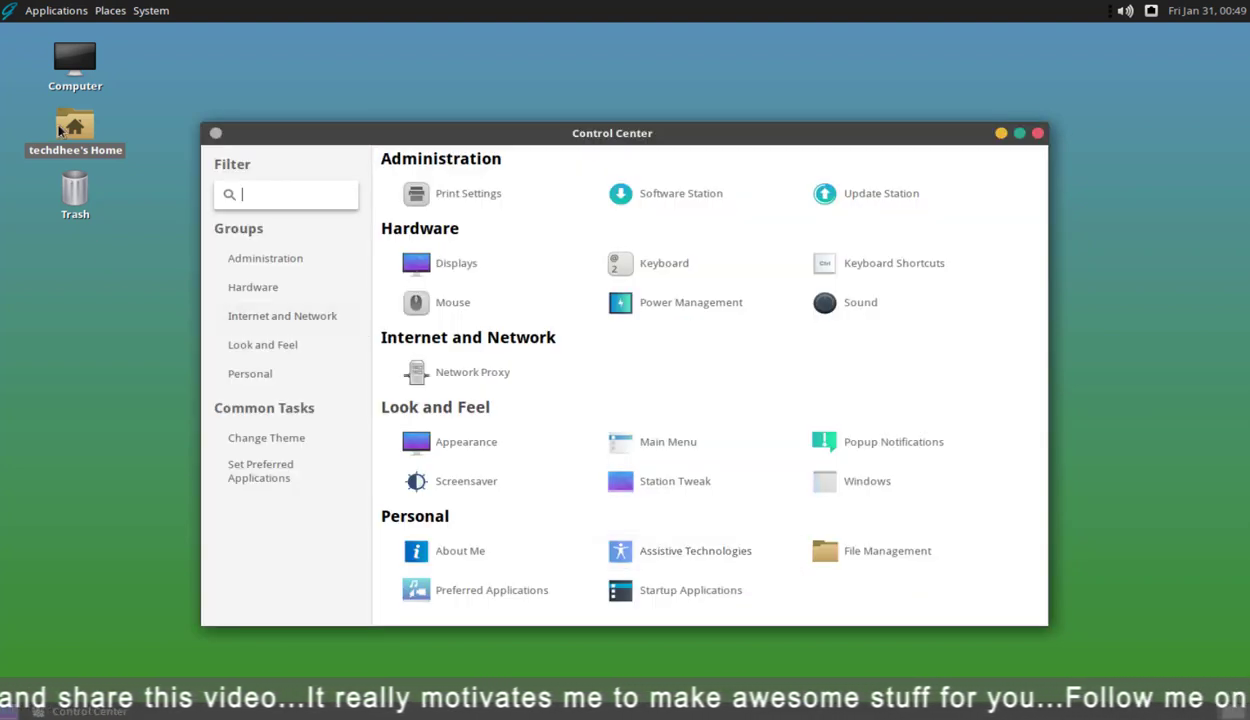
pyautogui.doubleClick(72, 132)
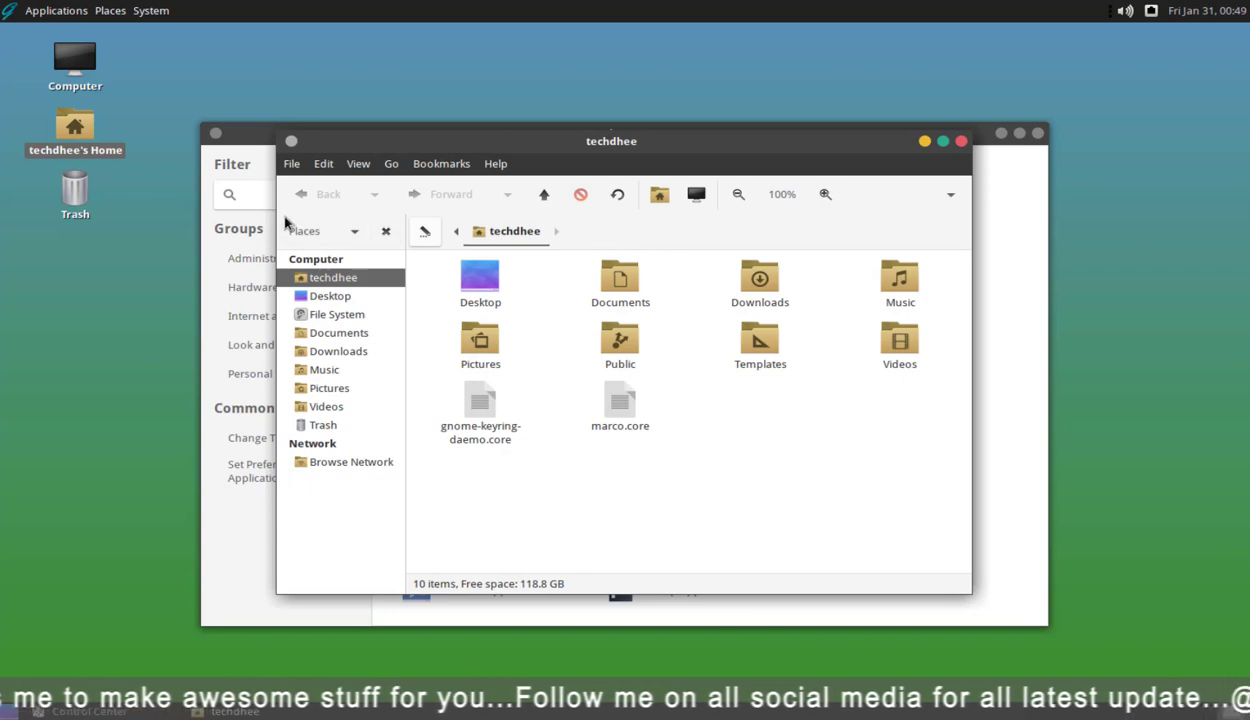
pyautogui.hotkey('alt', 'Tab')
pyautogui.hotkey('alt', 'Tab')
pyautogui.hotkey('alt', 'Tab')
pyautogui.hotkey('alt', 'Tab')
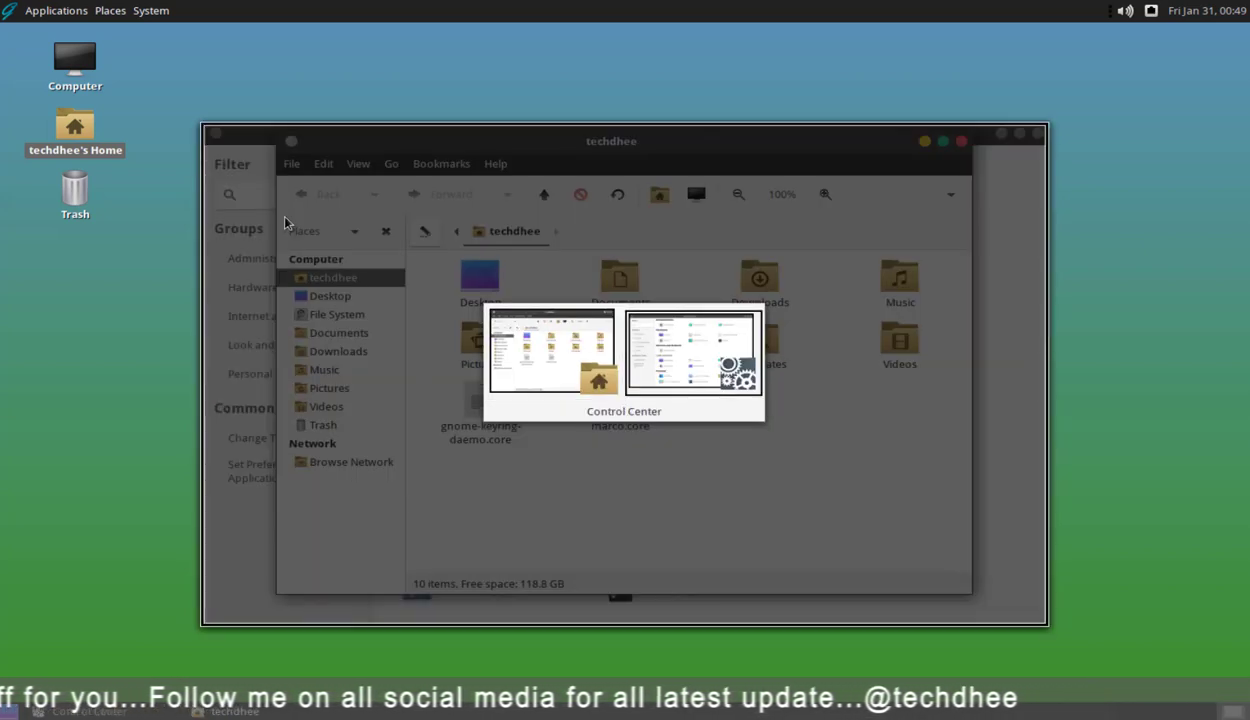
# - Switch back to the Control Center, review the File Management Preferences from Views through Extensions, and close them
pyautogui.hotkey('alt', 'Tab')
pyautogui.hotkey('alt', 'Tab')
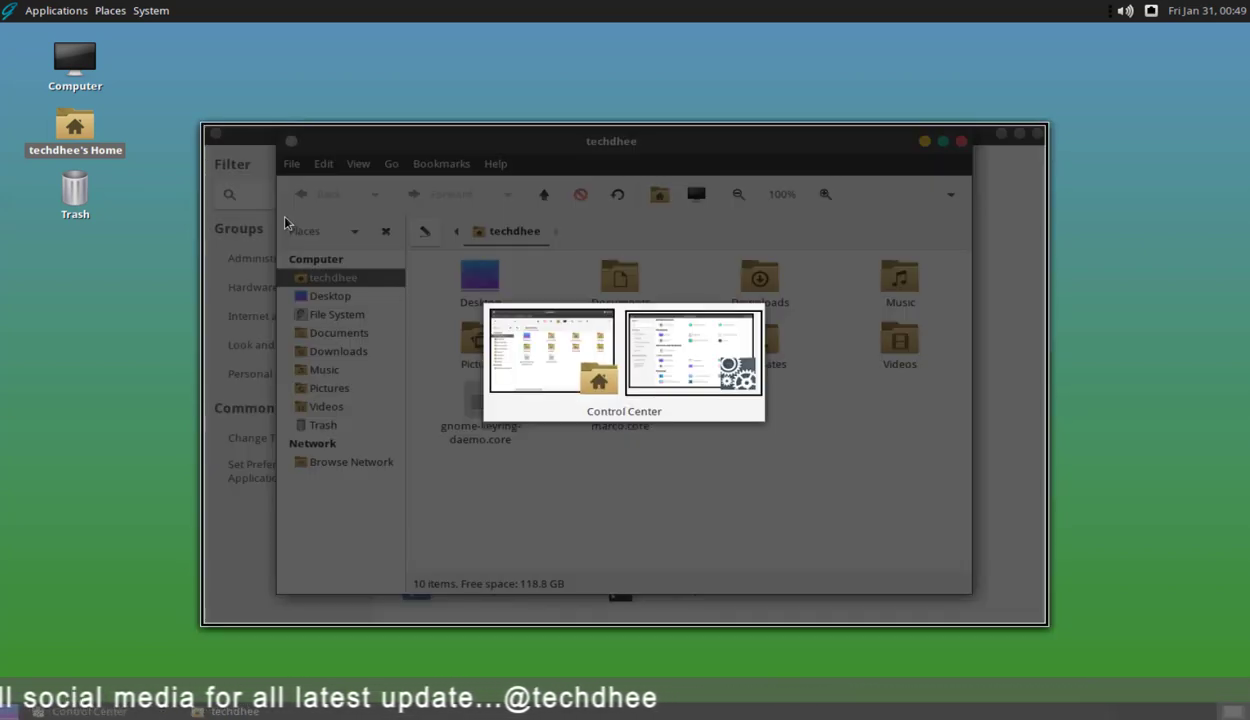
pyautogui.click(887, 550)
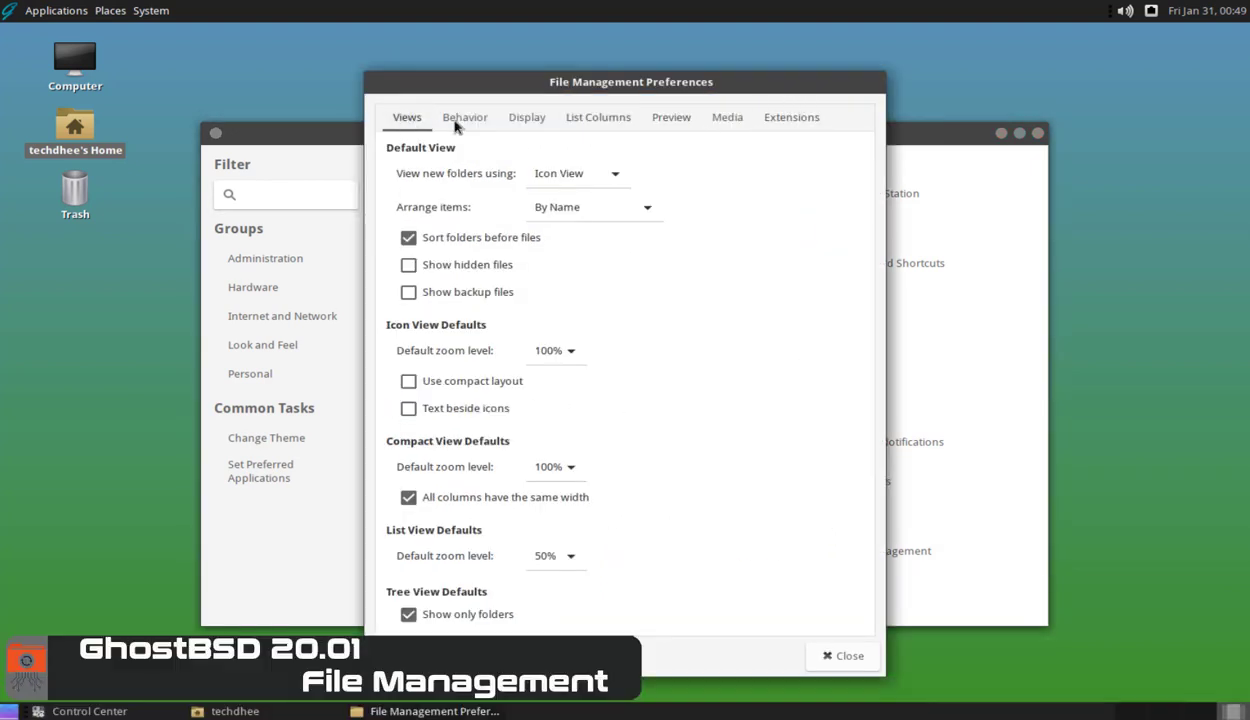
pyautogui.click(486, 121)
pyautogui.click(518, 121)
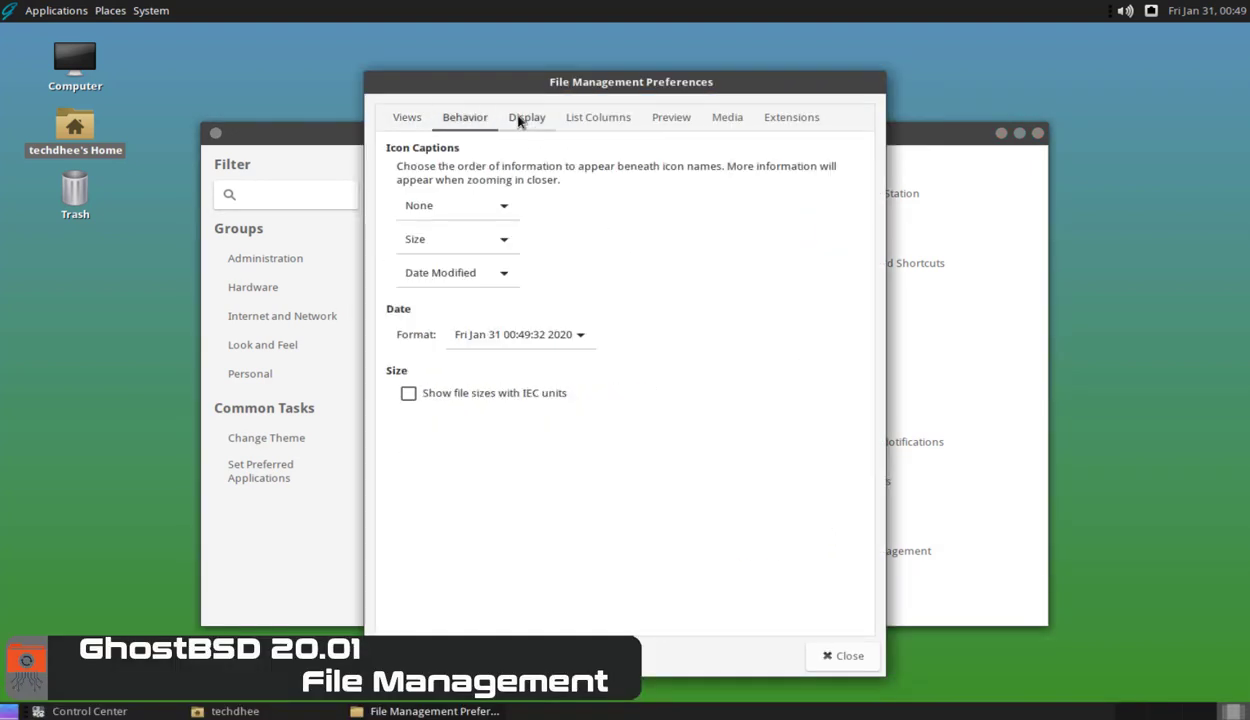
pyautogui.click(590, 119)
pyautogui.click(673, 119)
pyautogui.click(730, 119)
pyautogui.click(791, 119)
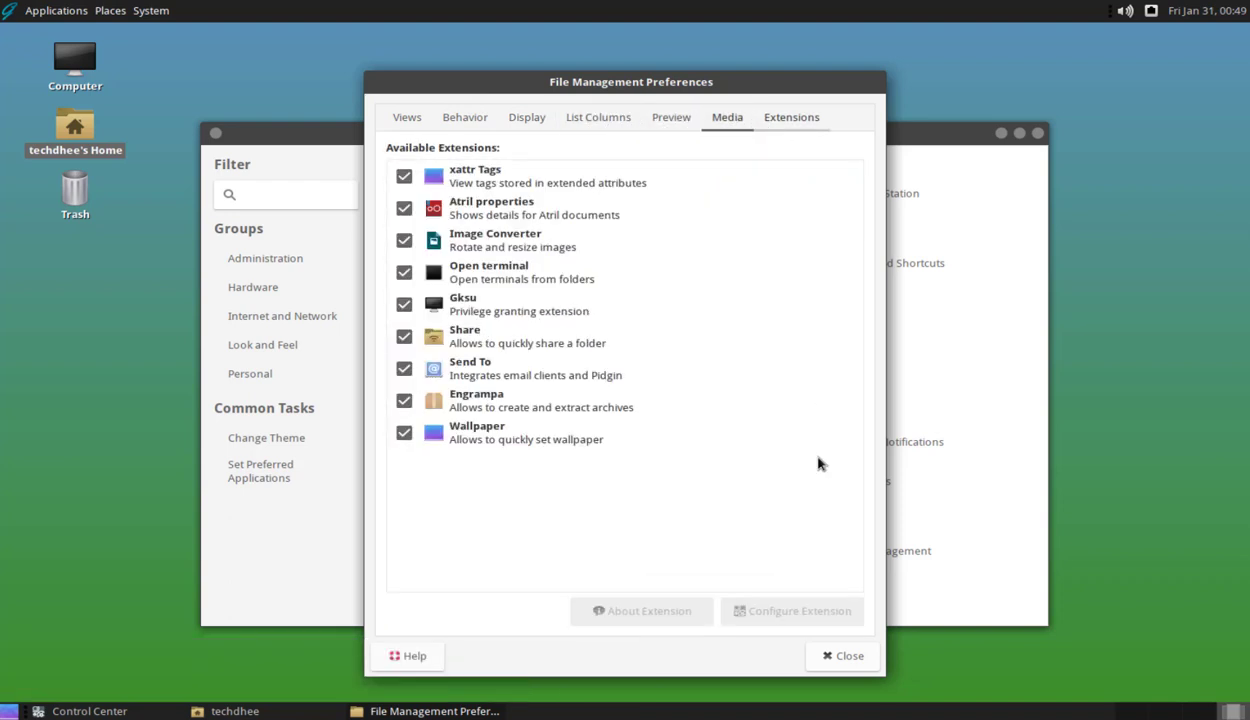
pyautogui.click(840, 655)
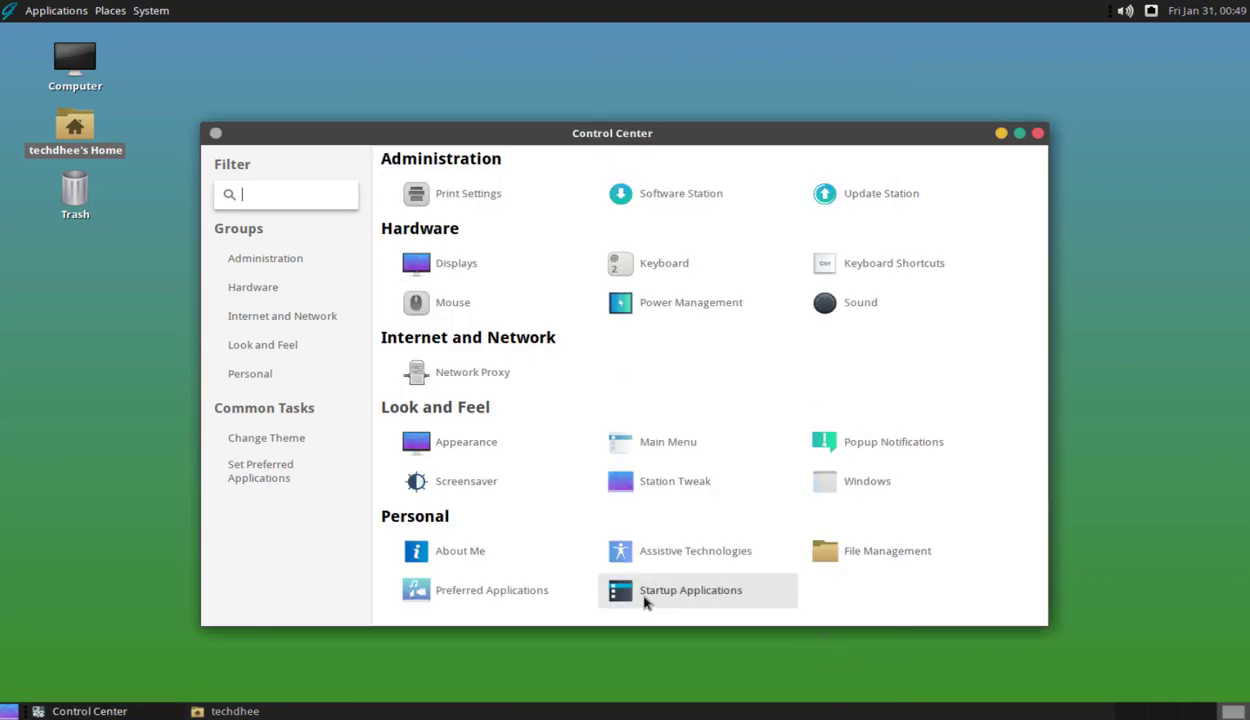
# - Review the Startup Applications Preferences, including the startup program list, the blank Add Startup Program form and the Options, and close them
pyautogui.click(653, 597)
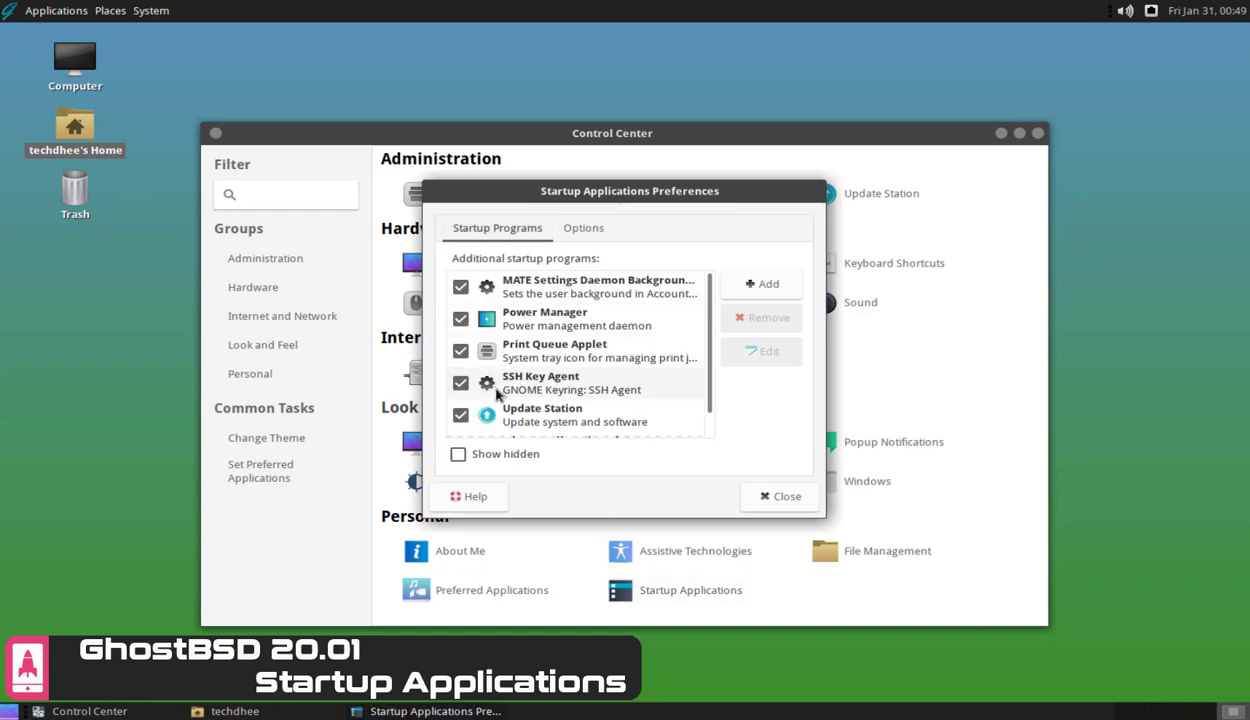
pyautogui.scroll(-1, 715, 383)
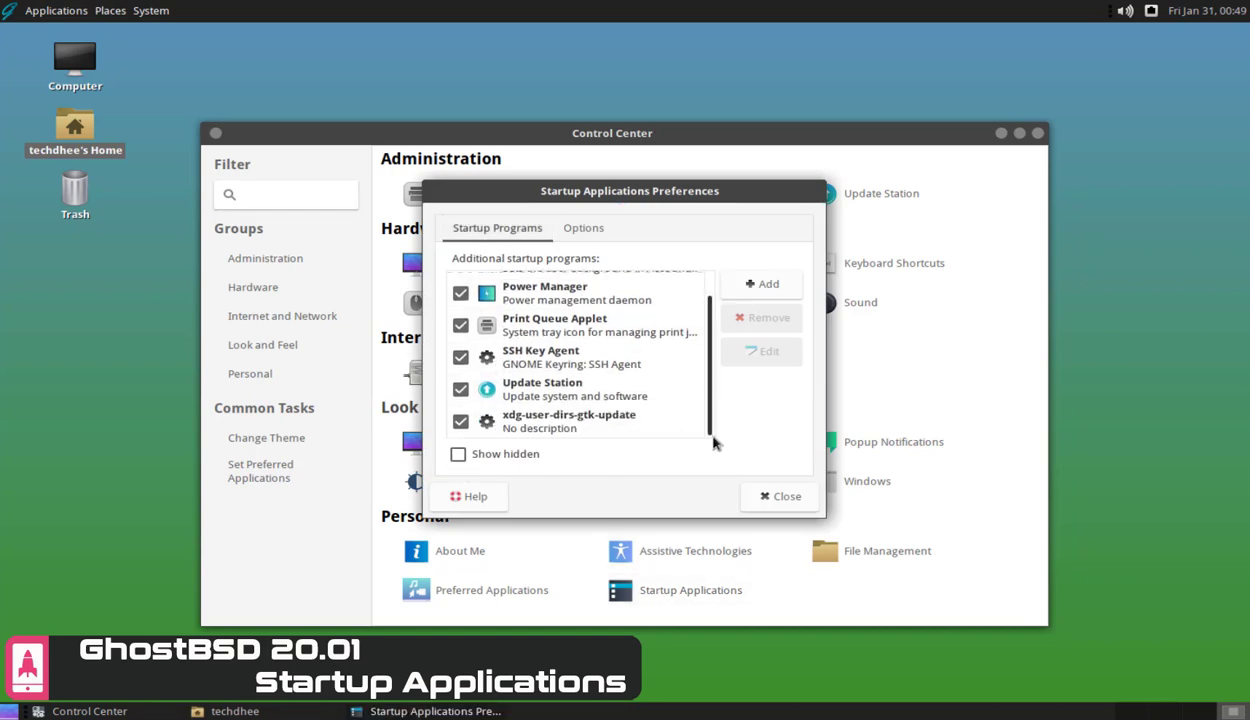
pyautogui.click(768, 285)
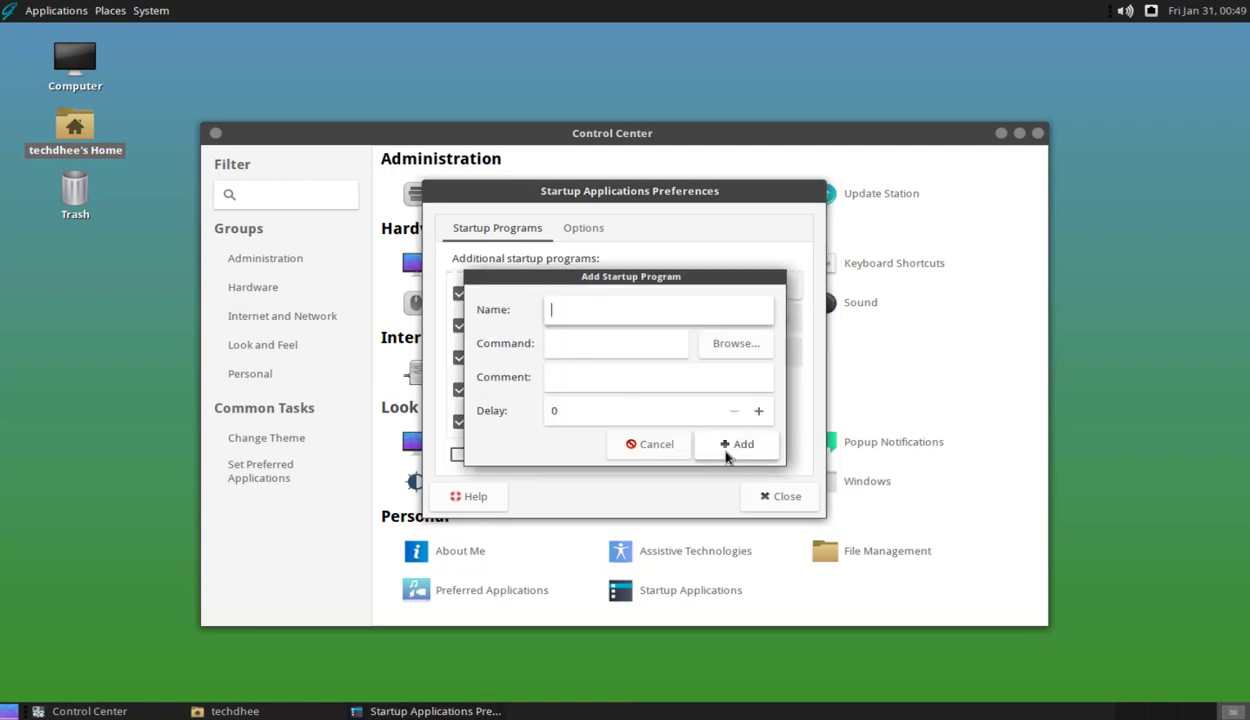
pyautogui.click(620, 446)
pyautogui.click(584, 230)
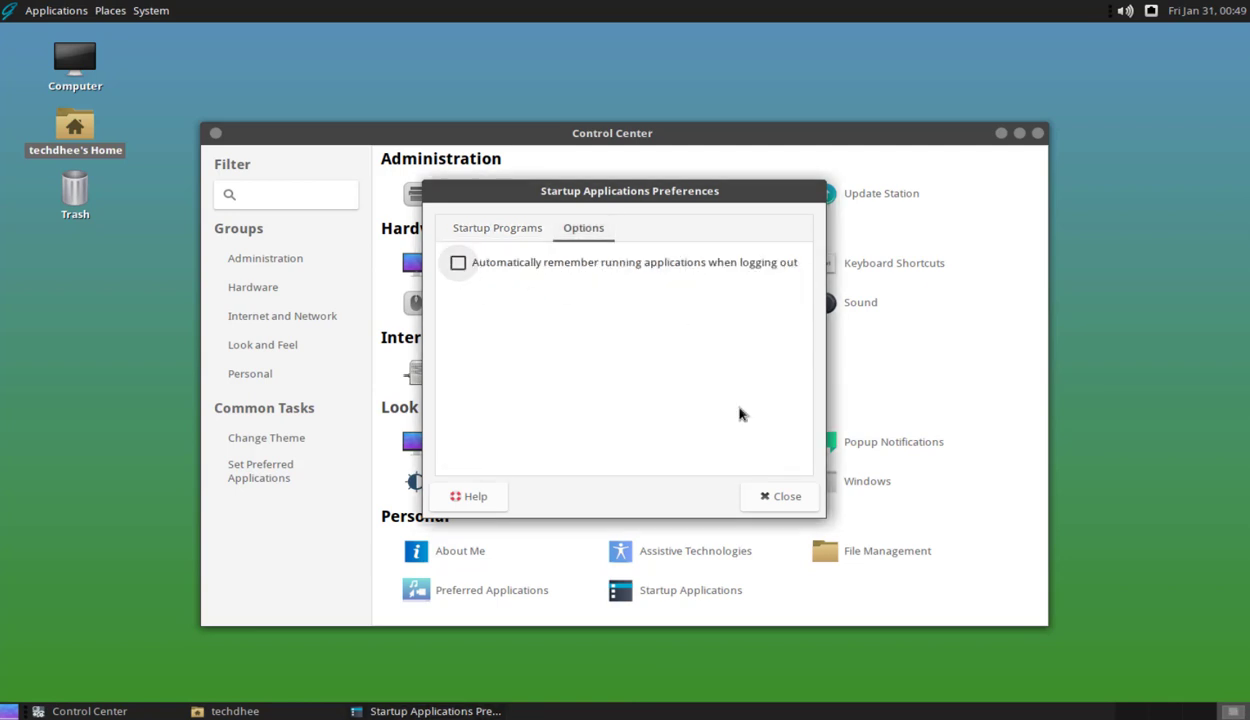
pyautogui.click(780, 498)
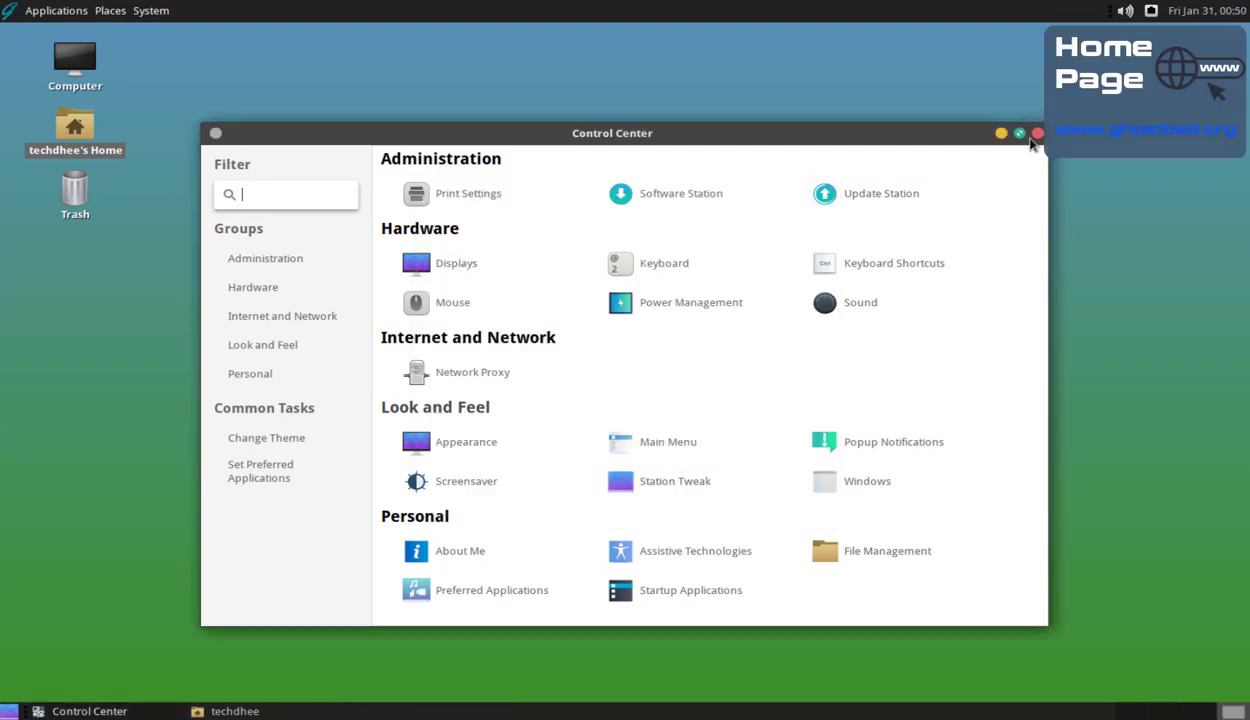
# - Close the Control Center and home folder windows, and shut down the system
pyautogui.click(1037, 134)
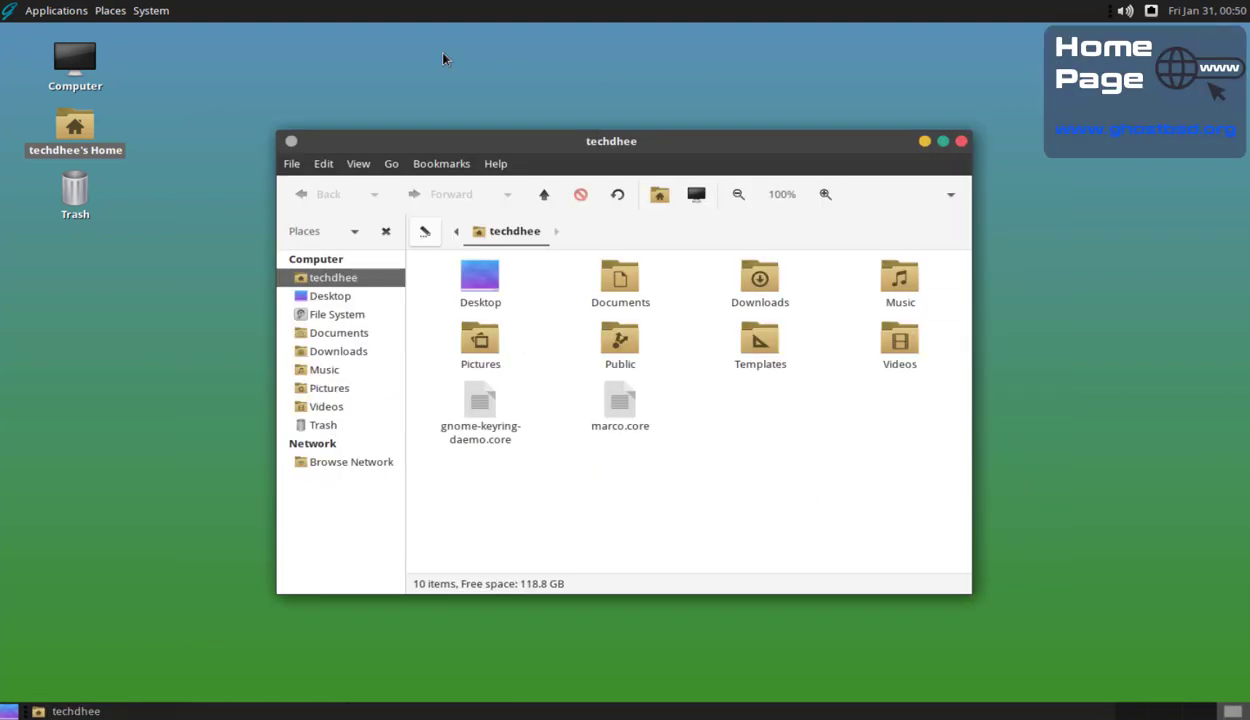
pyautogui.click(961, 142)
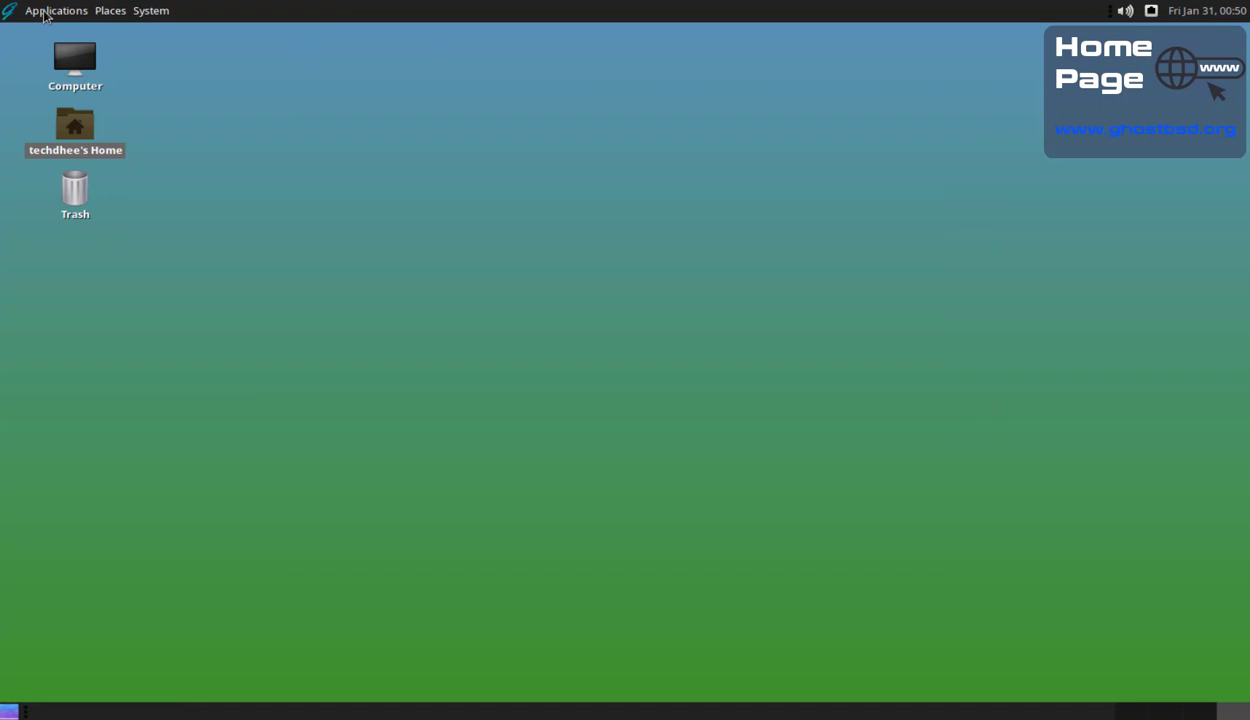
pyautogui.click(148, 11)
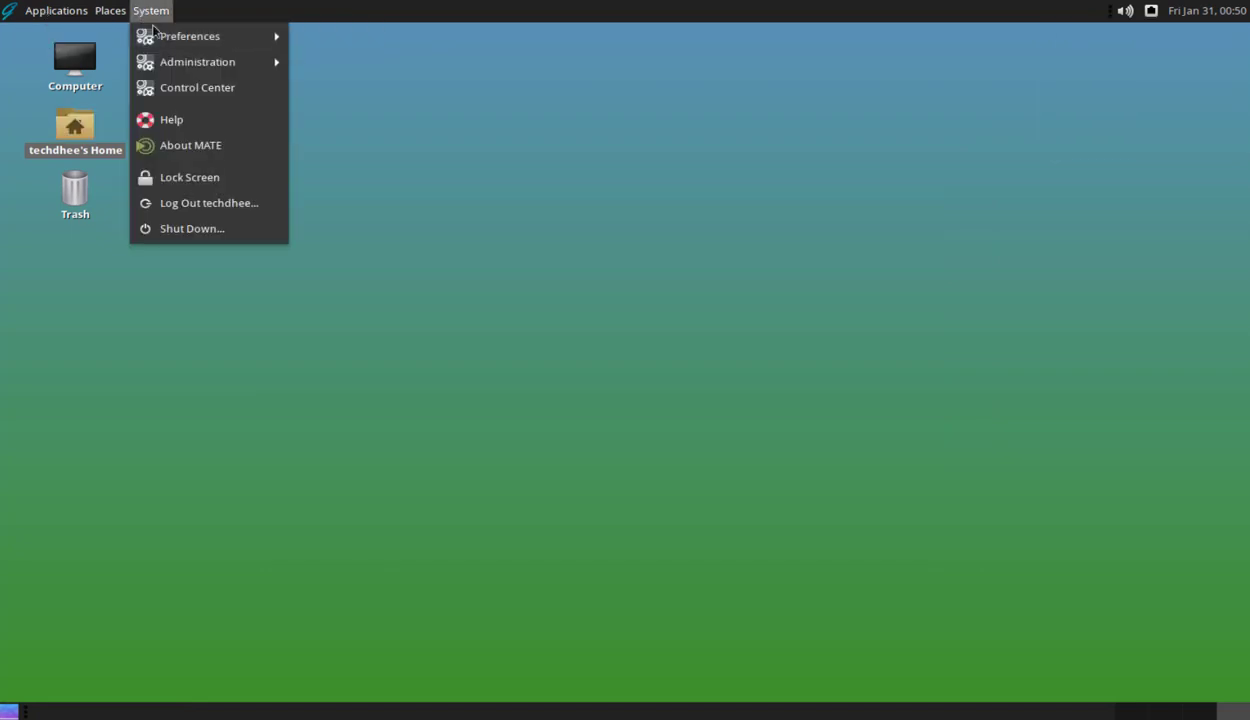
pyautogui.click(167, 232)
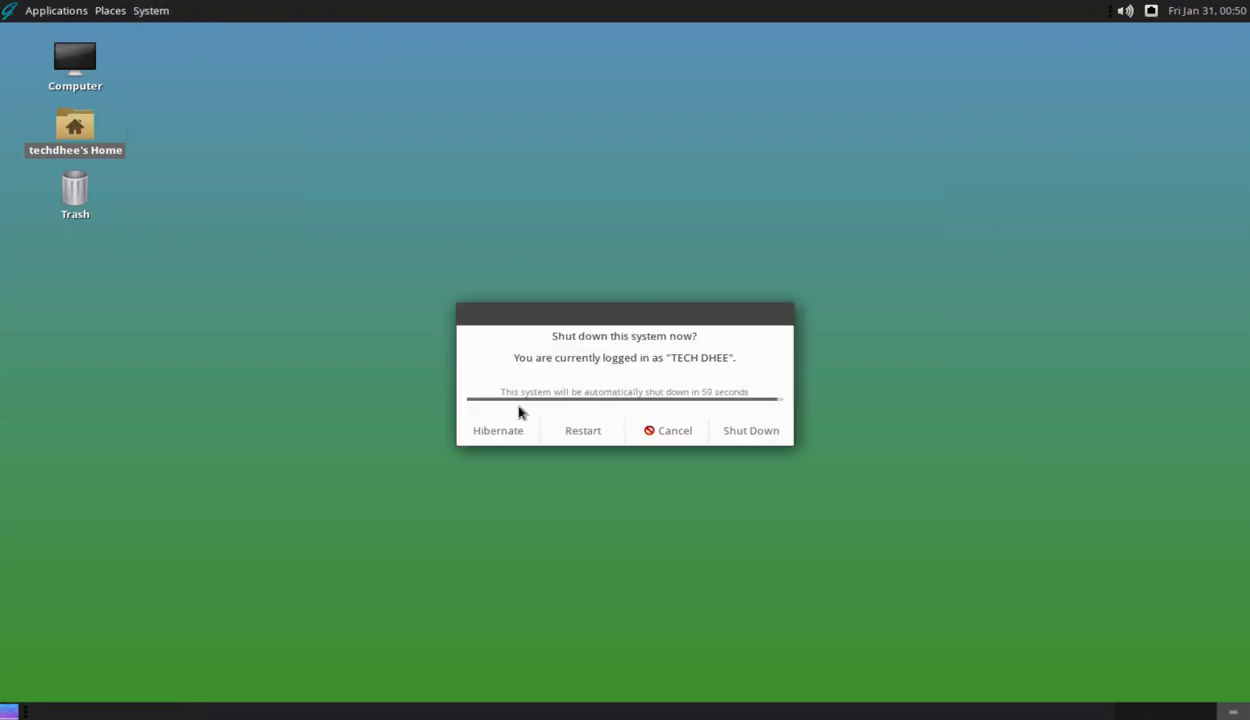
pyautogui.click(745, 431)
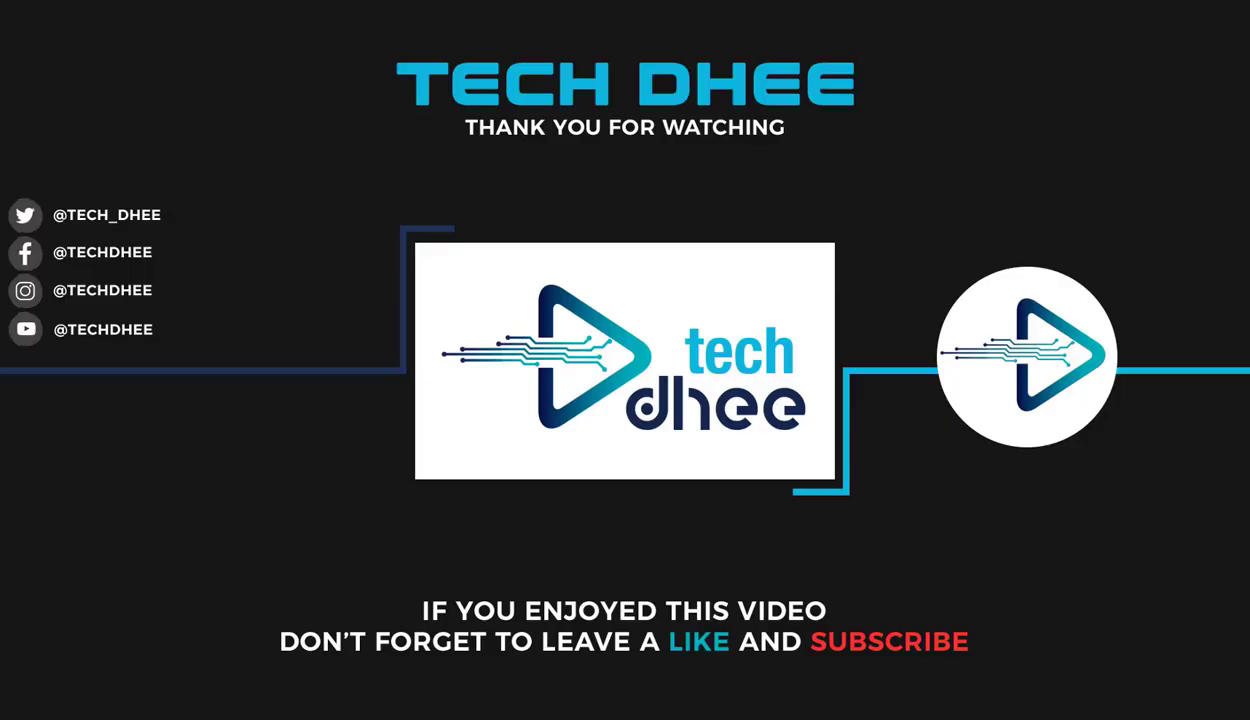